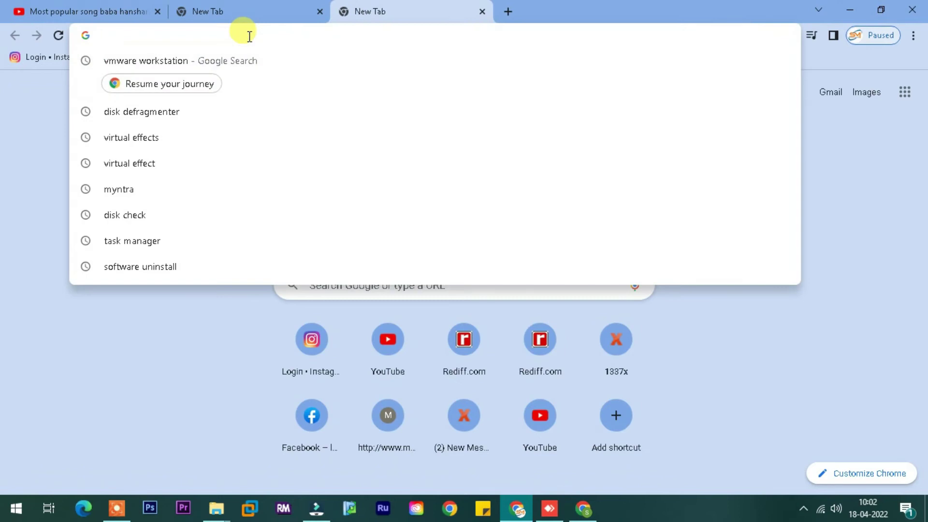
- Search the web for VMware Workstation and open the Download VMware Workstation Pro page
type("vmware")
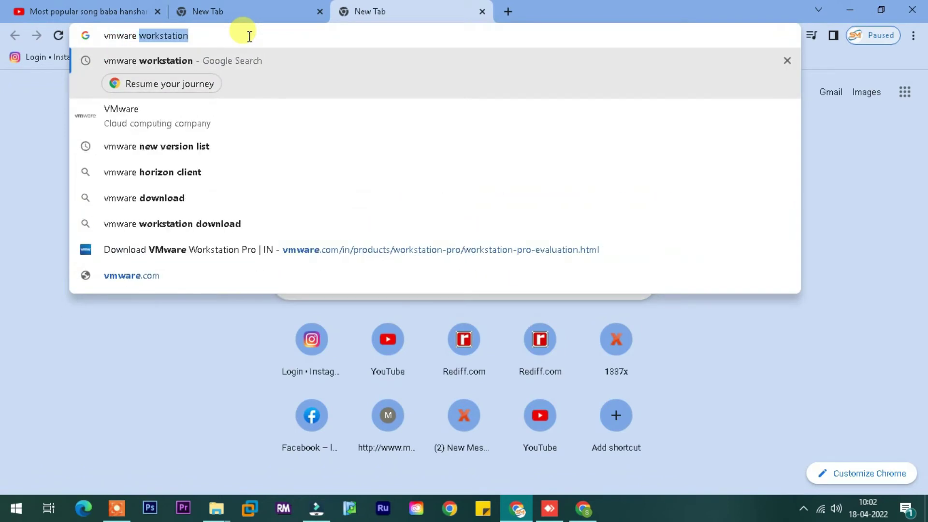
key("Return")
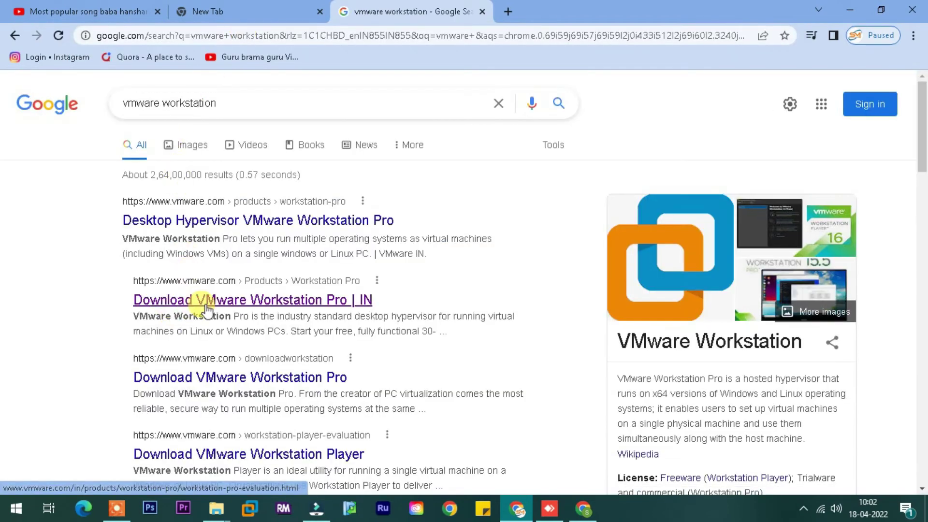
left_click(202, 302)
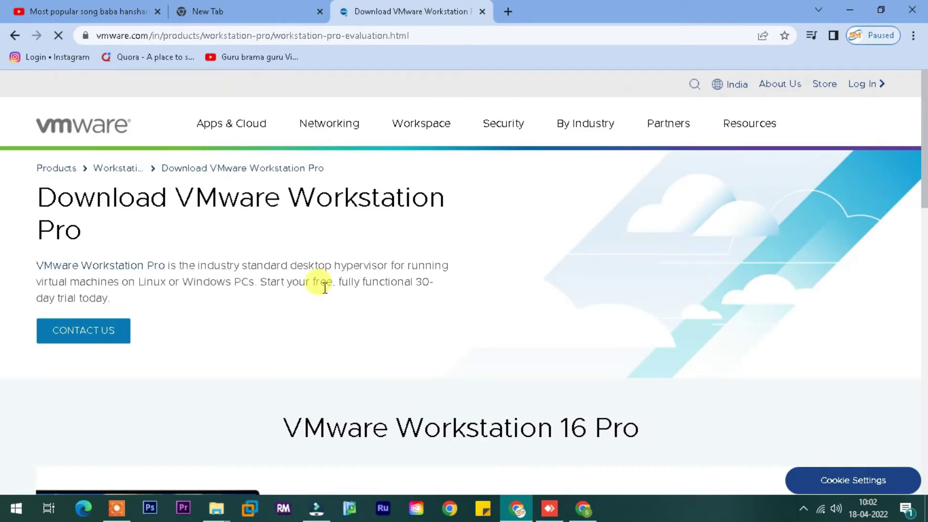
- Download the Workstation 16 Pro for Windows installer from the VMware page
scroll(329, 295, "down", 7)
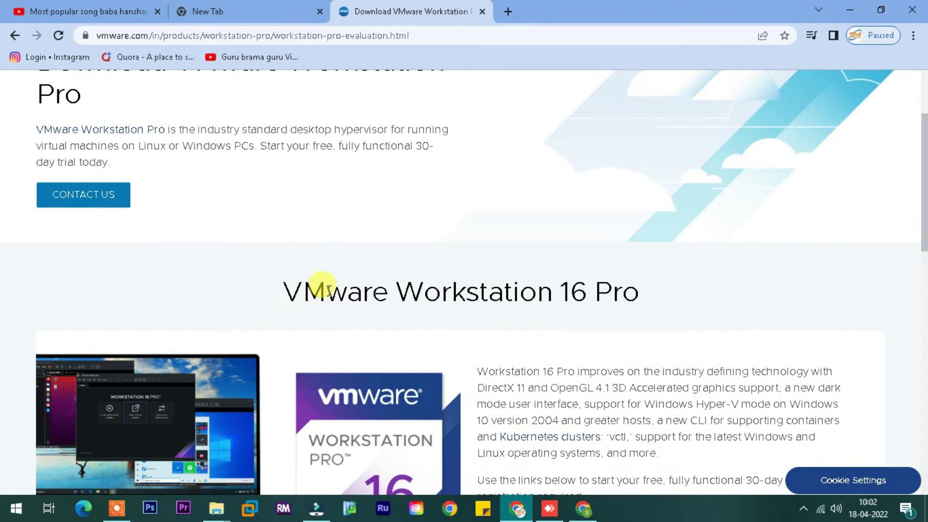
scroll(329, 292, "down", 4)
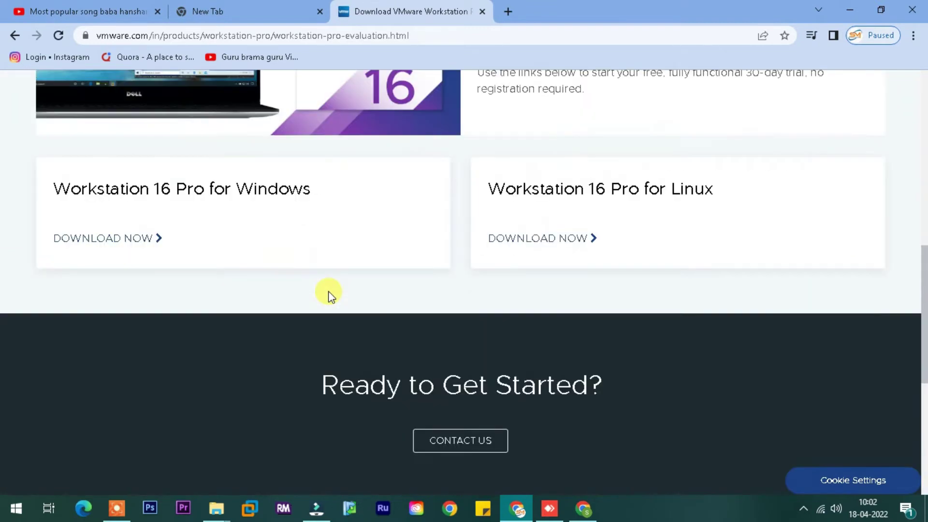
scroll(581, 275, "up", 1)
left_click_drag(236, 257, 311, 257)
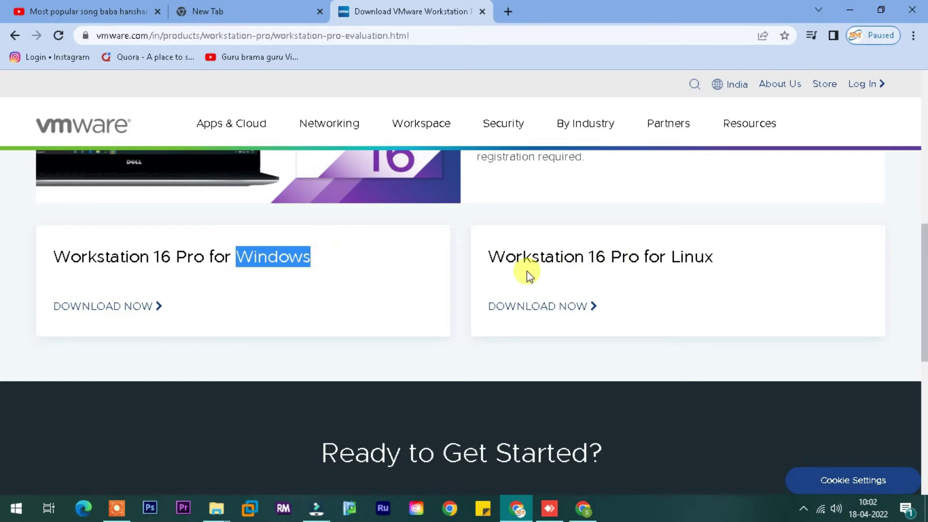
left_click(123, 309)
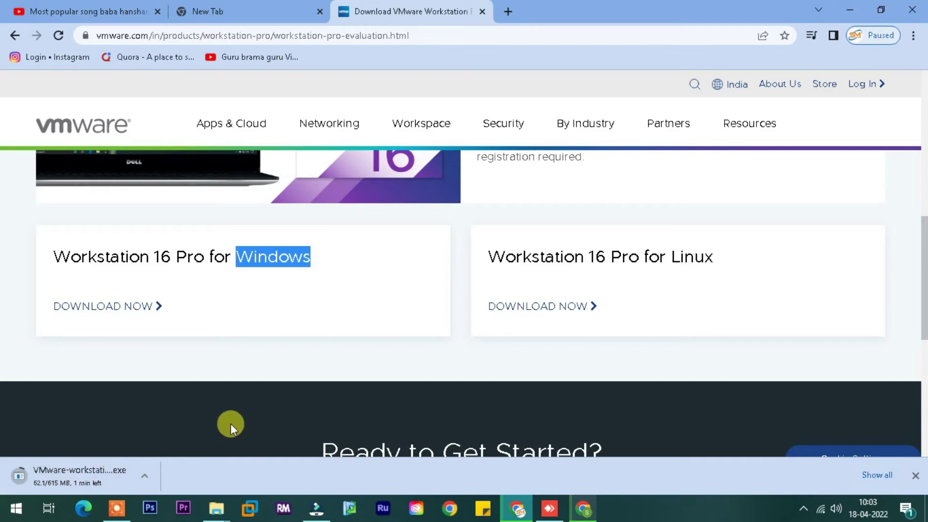
scroll(337, 366, "up", 8)
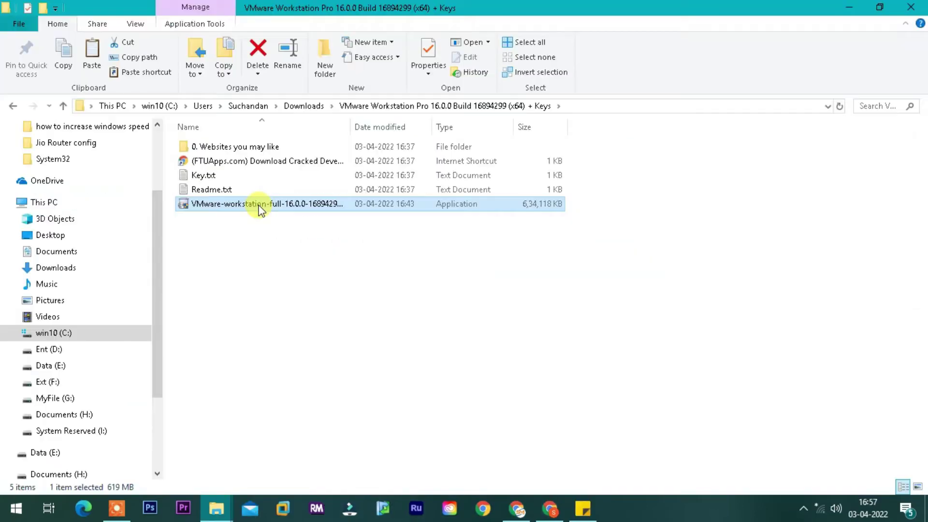
- Run the VMware Workstation 16 full installer from the downloads folder and accept the license agreement
double_click(260, 205)
left_click(849, 6)
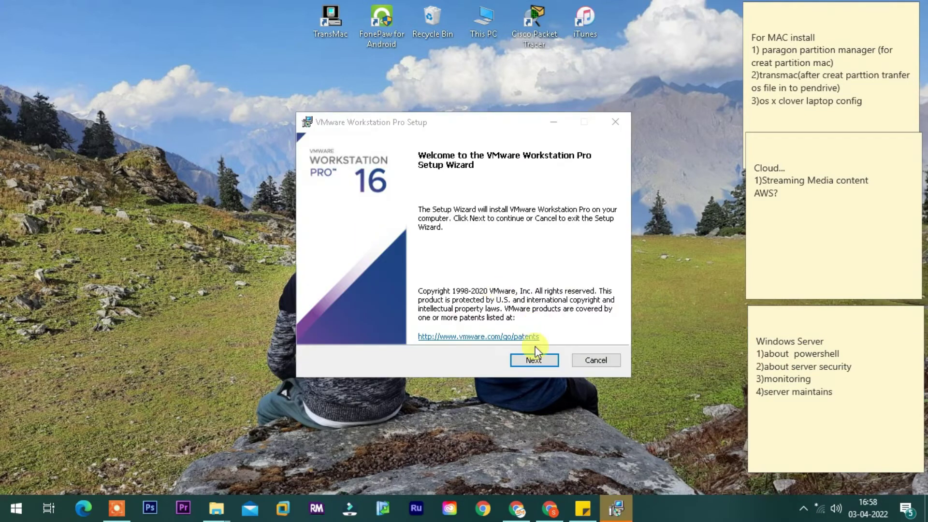
left_click(536, 361)
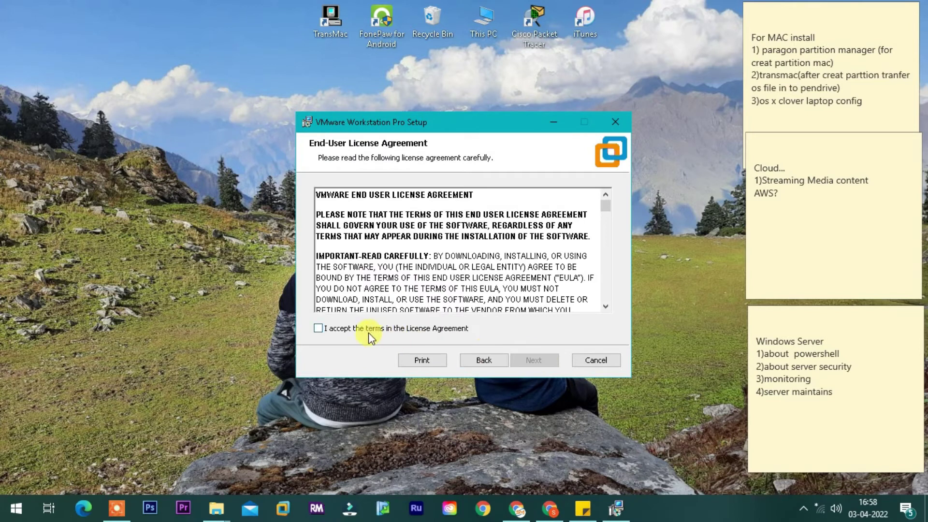
left_click(362, 330)
left_click(537, 362)
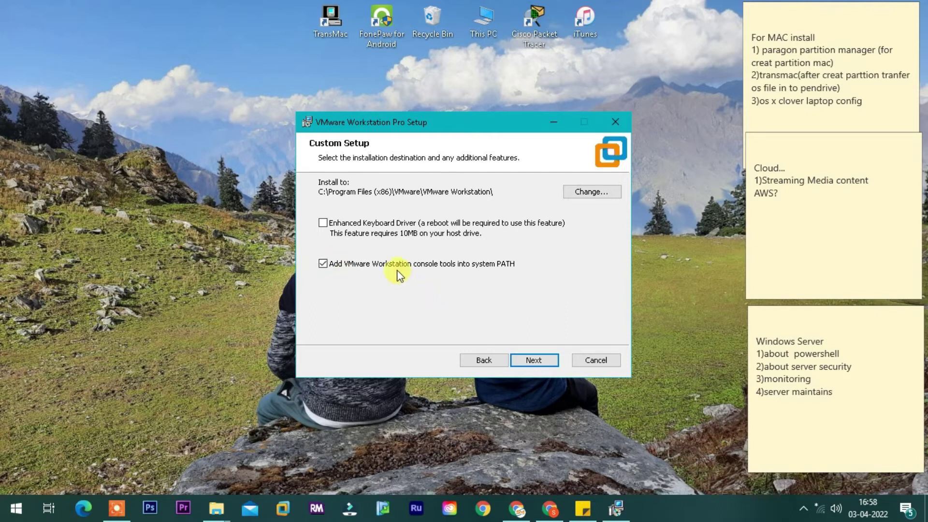
- Keep the custom setup defaults and turn off startup product updates and the Customer Experience Improvement Program
left_click(534, 360)
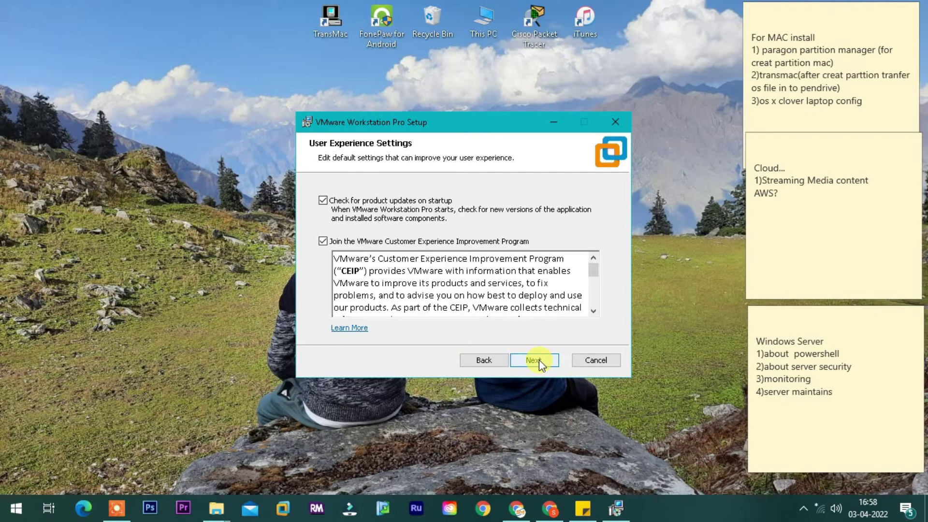
left_click(323, 202)
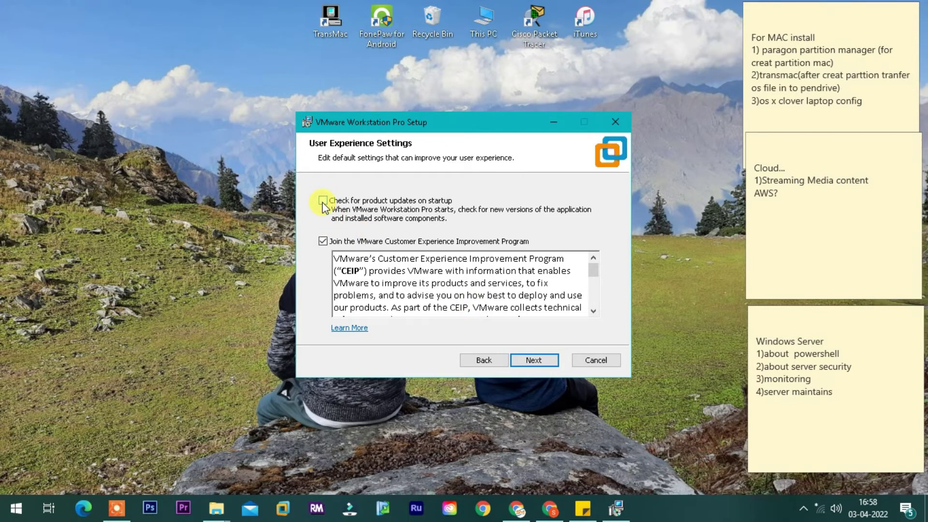
left_click(325, 241)
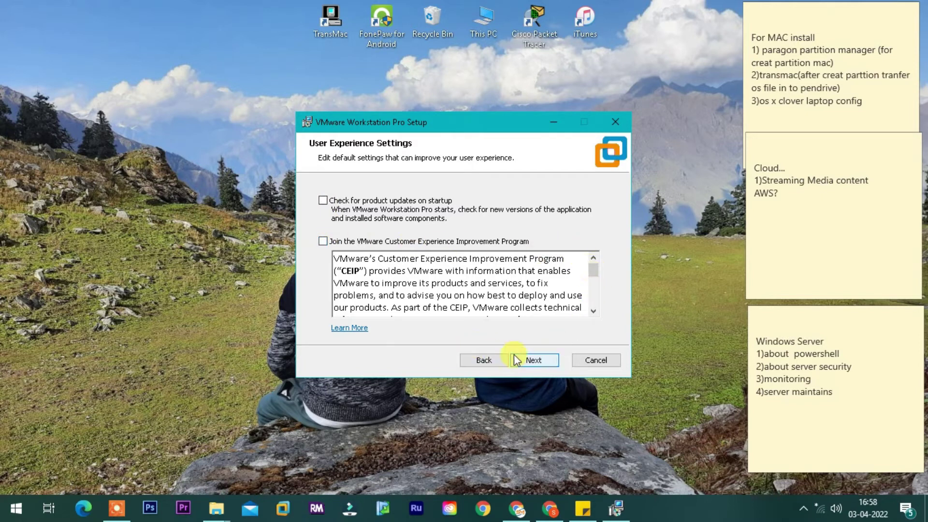
left_click(534, 361)
- Go through the Desktop and Start Menu Programs Folder shortcut options and start installing VMware Workstation Pro
left_click(332, 219)
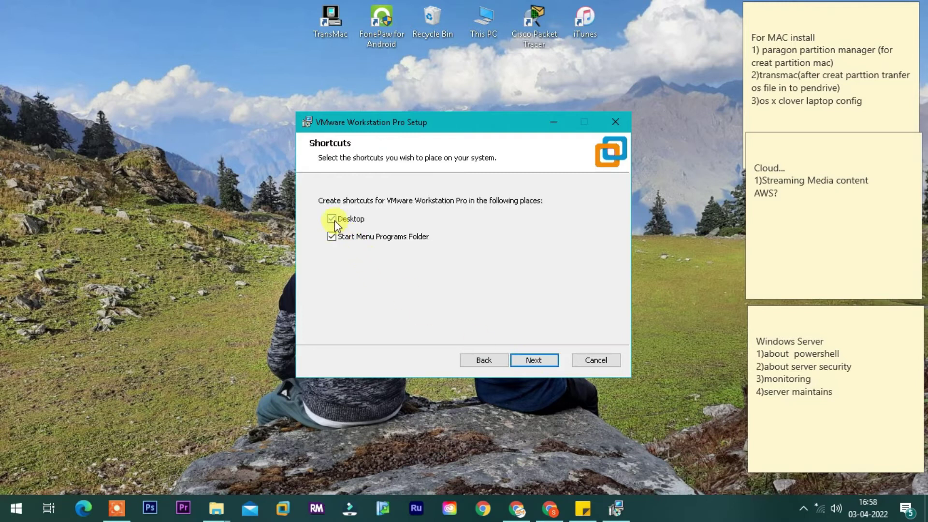
left_click(332, 236)
left_click(541, 361)
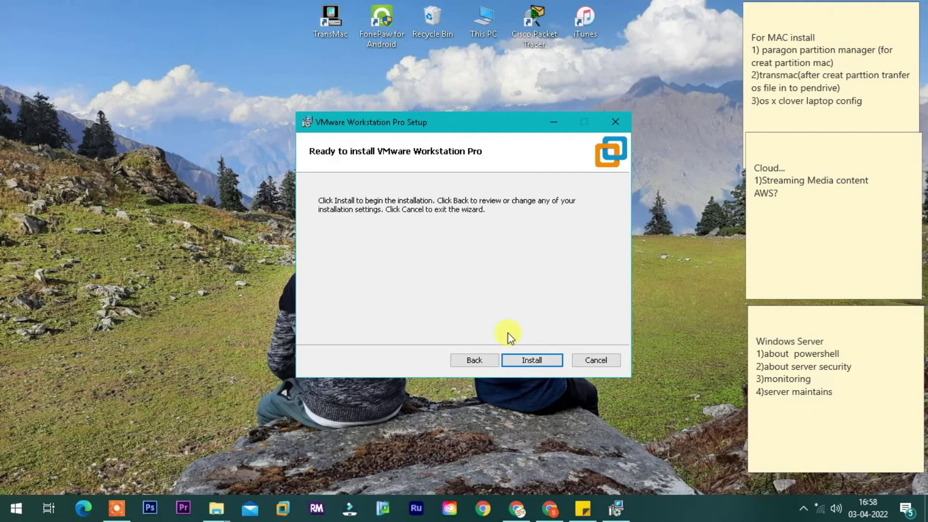
left_click(542, 360)
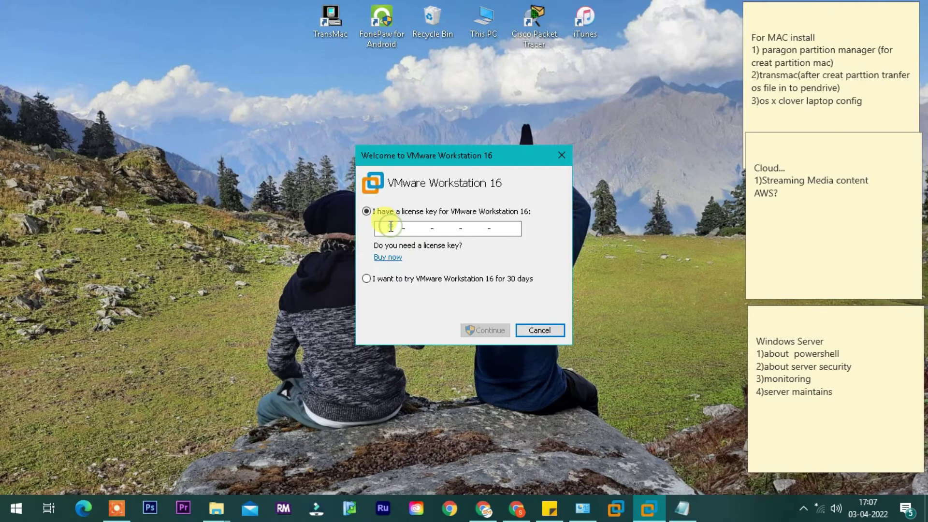
- Paste the license key for VMware Workstation 16 and continue
left_click(390, 228)
key("ctrl+v")
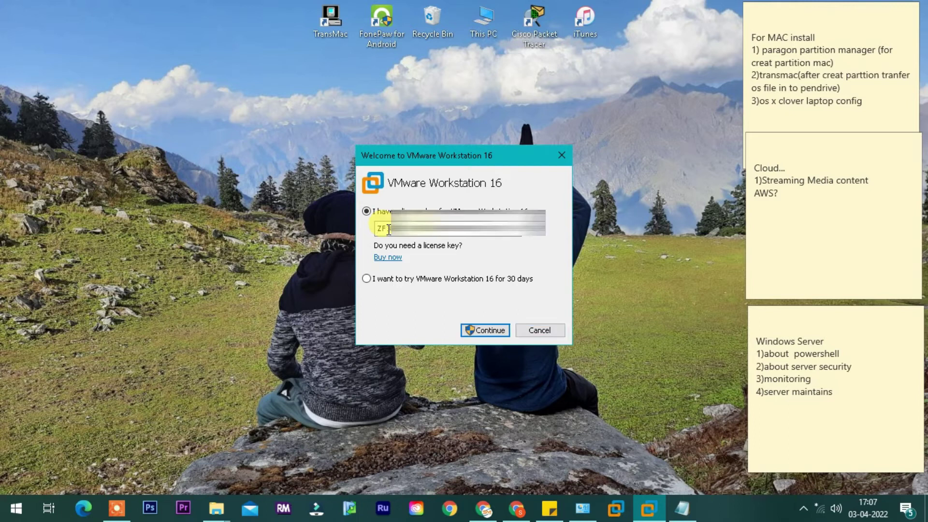
left_click(478, 328)
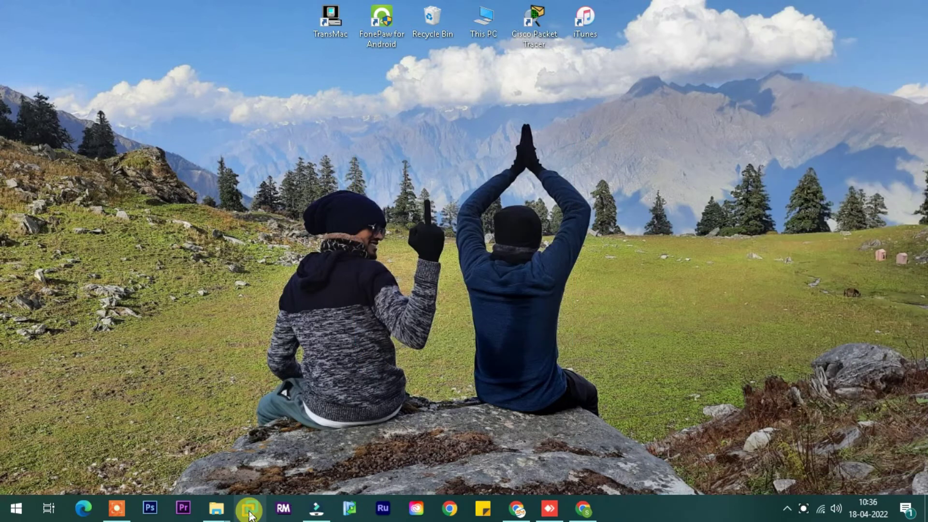
- Launch VMware Workstation and view the Windows Server 2019 and Windows Server 2022 virtual machines
left_click(249, 513)
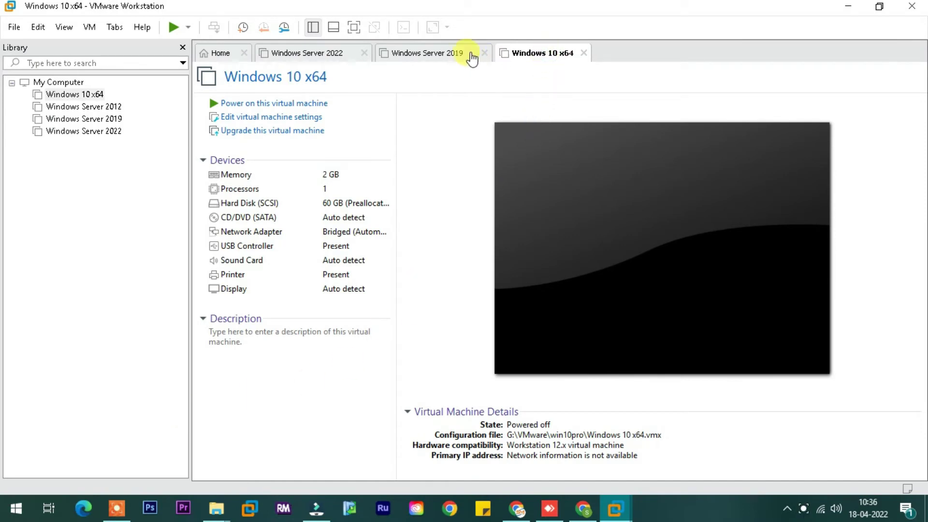
left_click(443, 54)
left_click(314, 54)
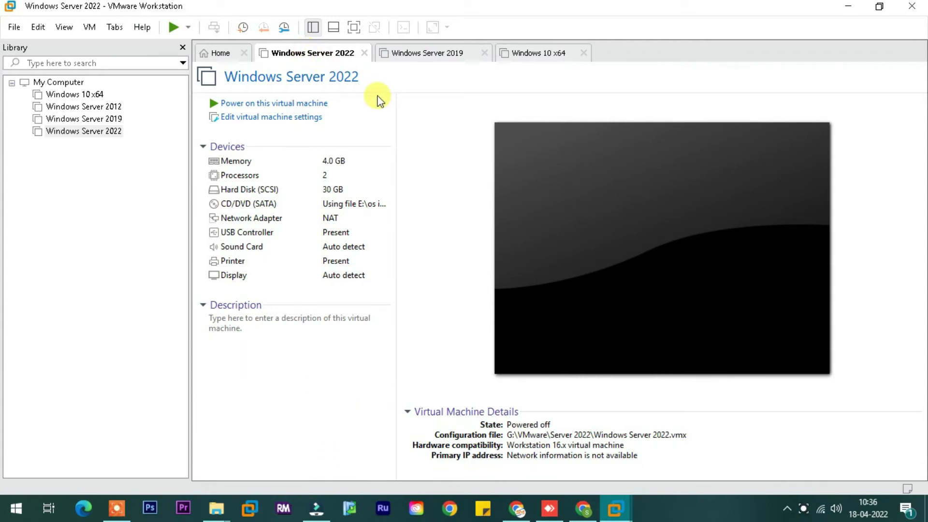
- Check the product and license information in the About VMware Workstation dialog, and close it
left_click(142, 30)
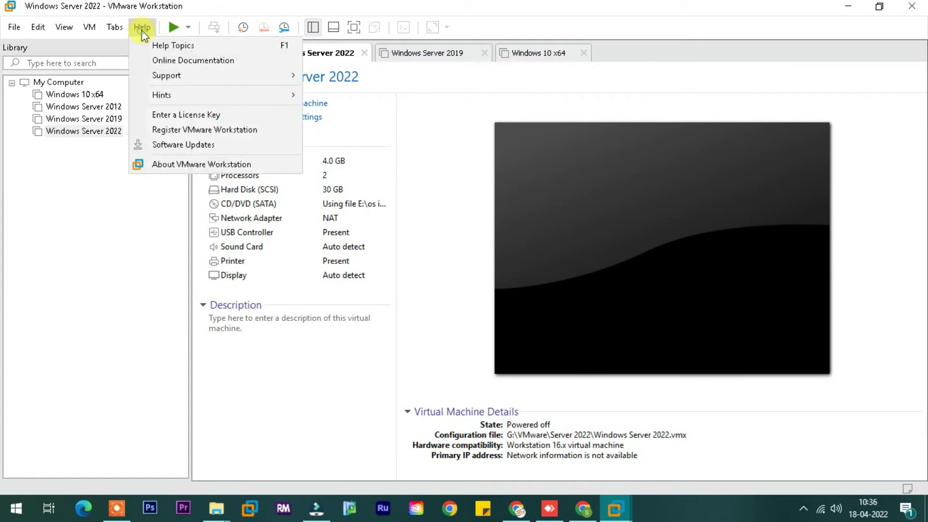
left_click(179, 164)
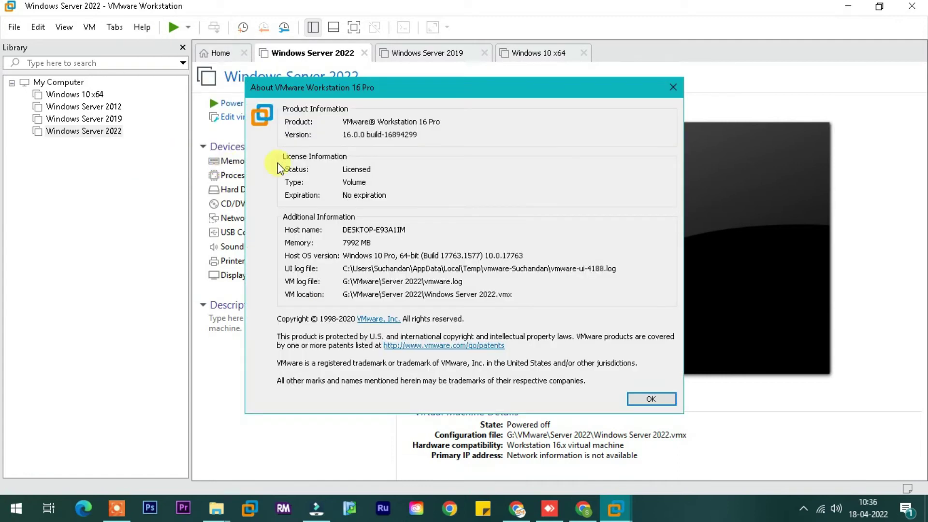
left_click_drag(343, 121, 449, 115)
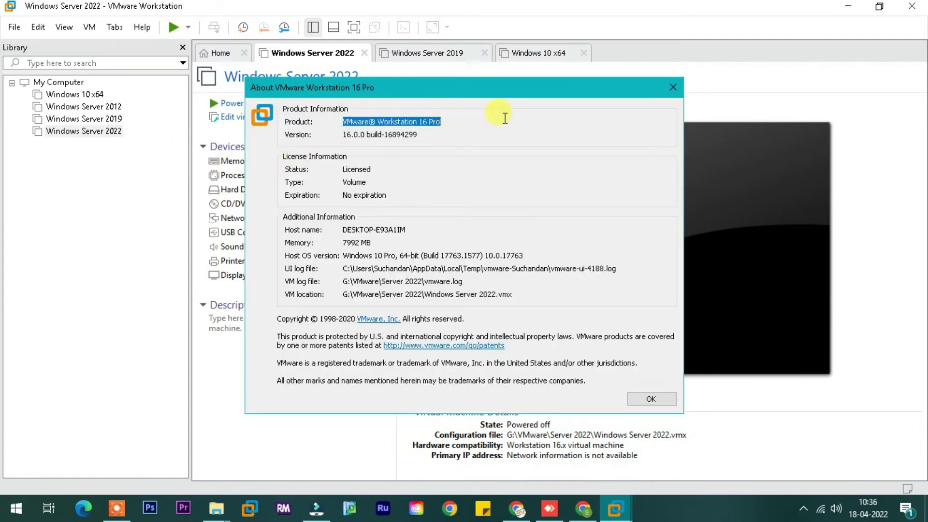
left_click(674, 88)
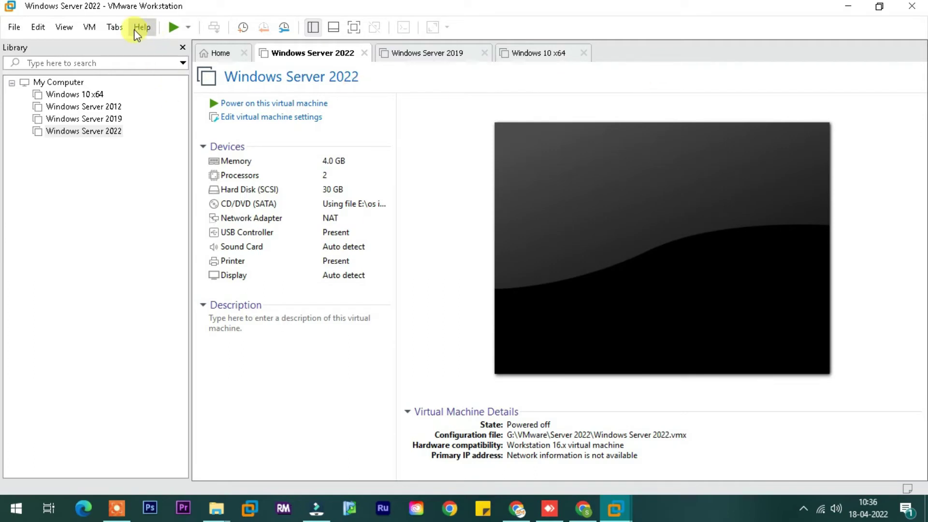
- From the Home page, look at the Custom (advanced) option in the New Virtual Machine Wizard, and cancel the wizard
left_click(219, 55)
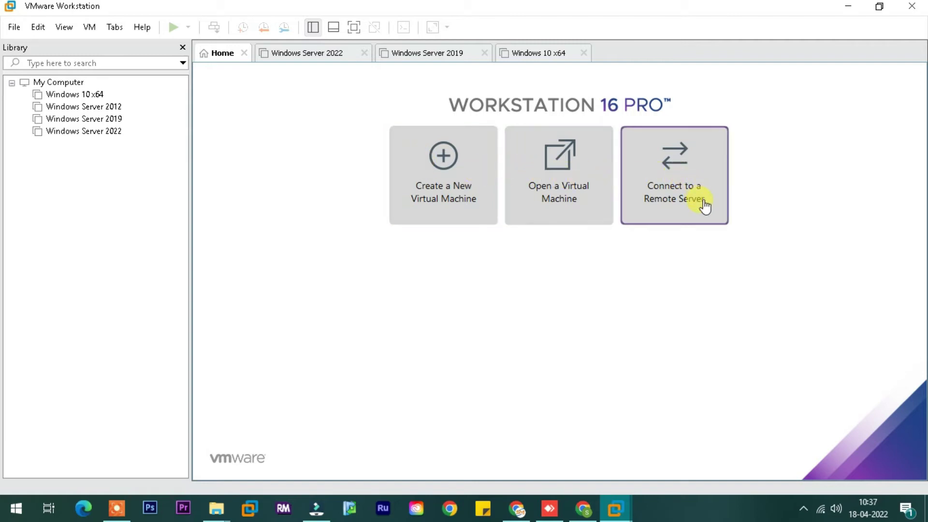
left_click(448, 193)
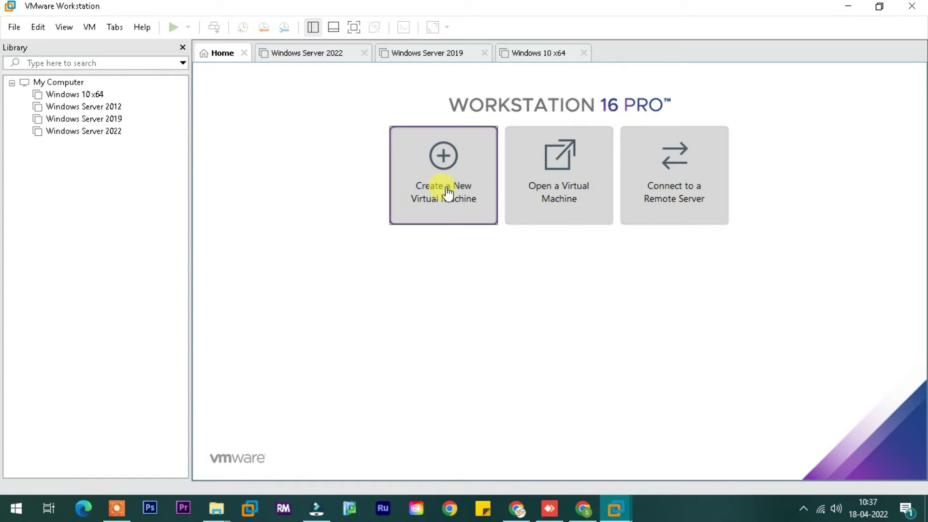
left_click(471, 264)
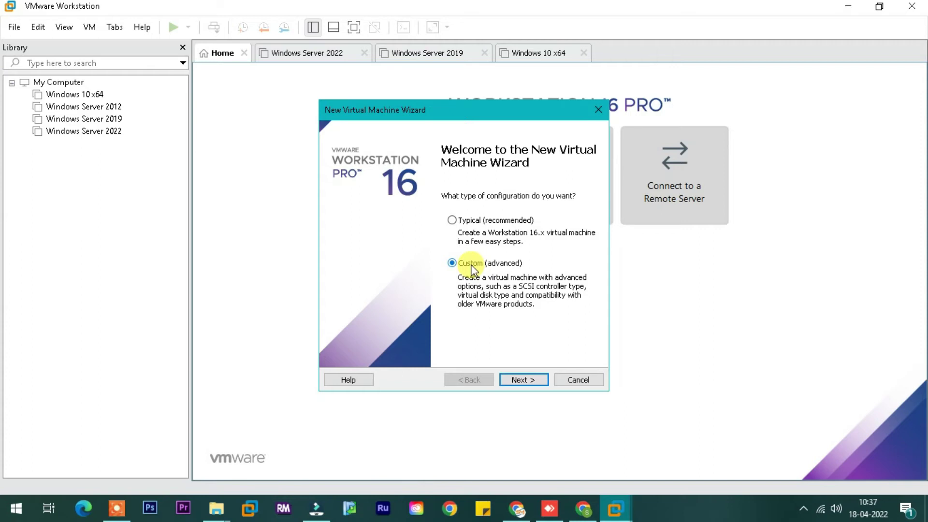
key("Escape")
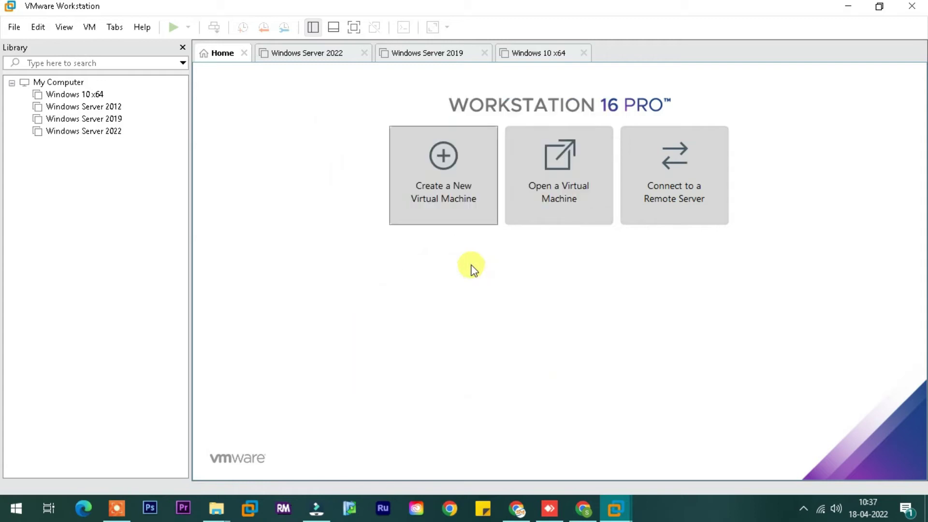
- Browse to Windows 10 x64.vmx in the VMware\win10pro folder on drive G: for opening a virtual machine, and cancel
left_click(555, 197)
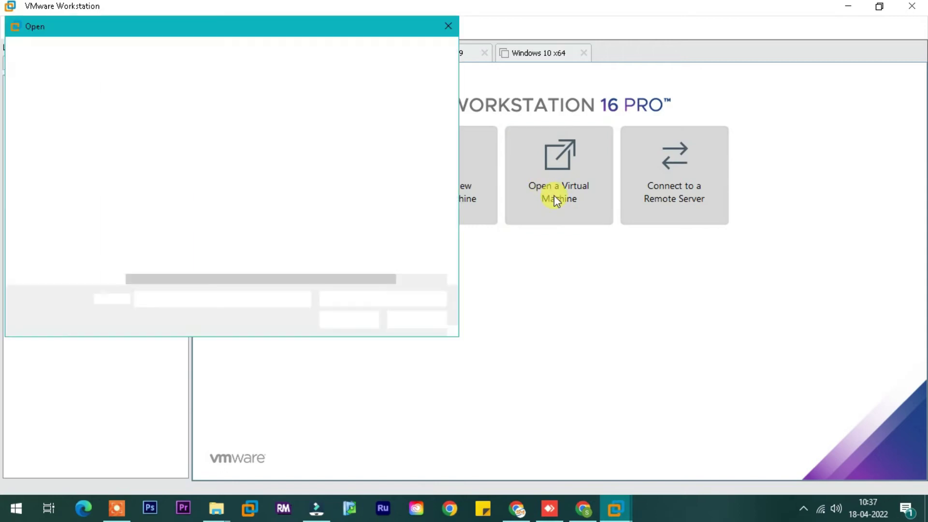
scroll(107, 224, "down", 2)
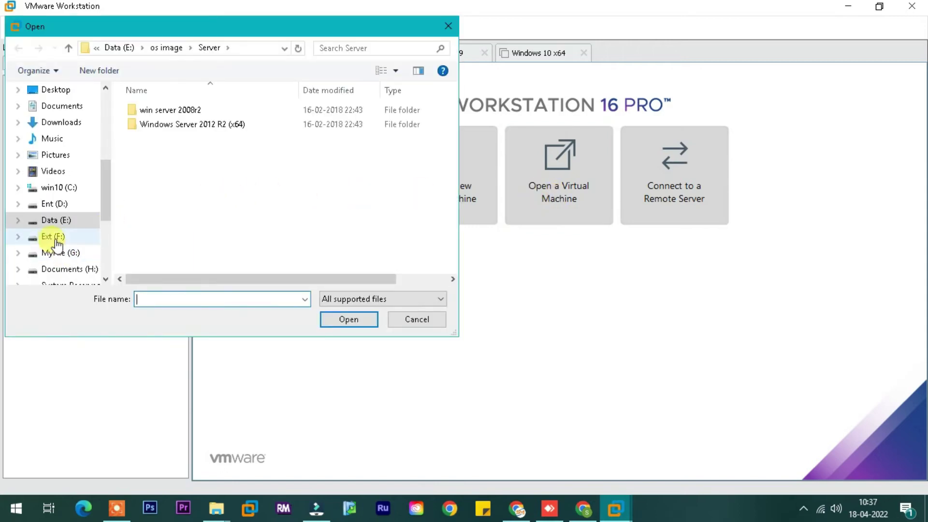
left_click(58, 253)
double_click(150, 192)
double_click(154, 139)
left_click(173, 139)
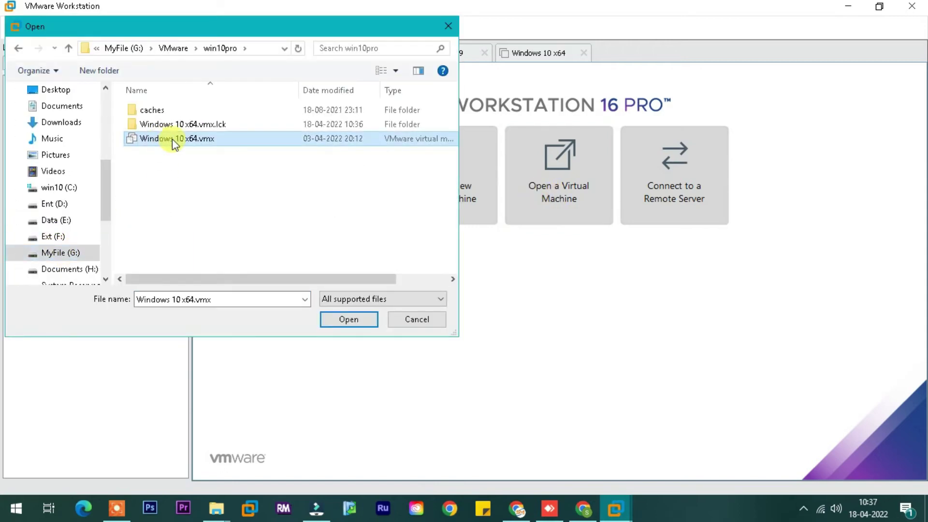
left_click(417, 320)
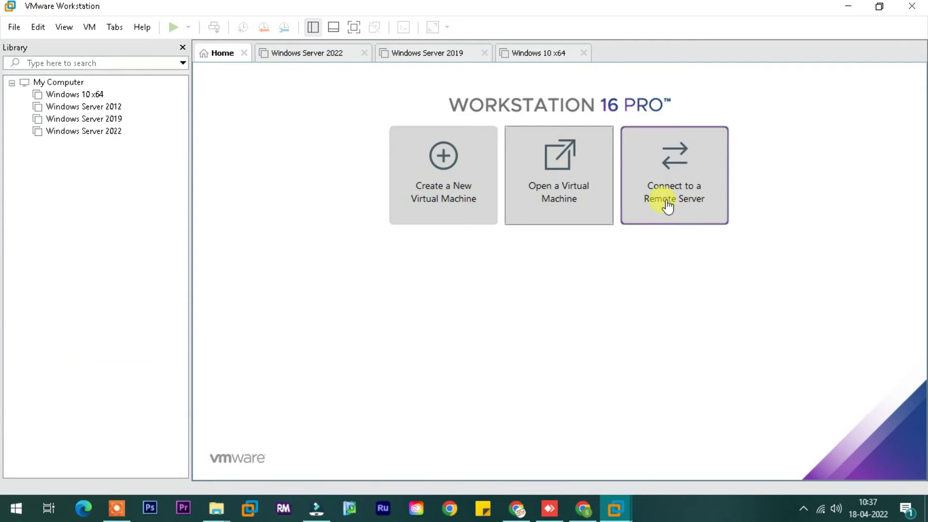
- View the remote server connection dialog with its server name, user name and password fields, and close it
left_click(654, 171)
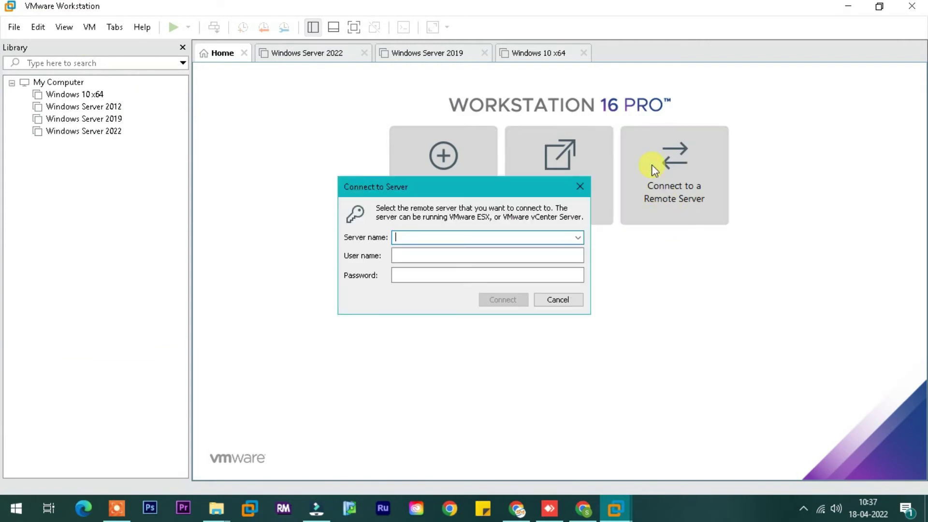
left_click(434, 237)
key("Escape")
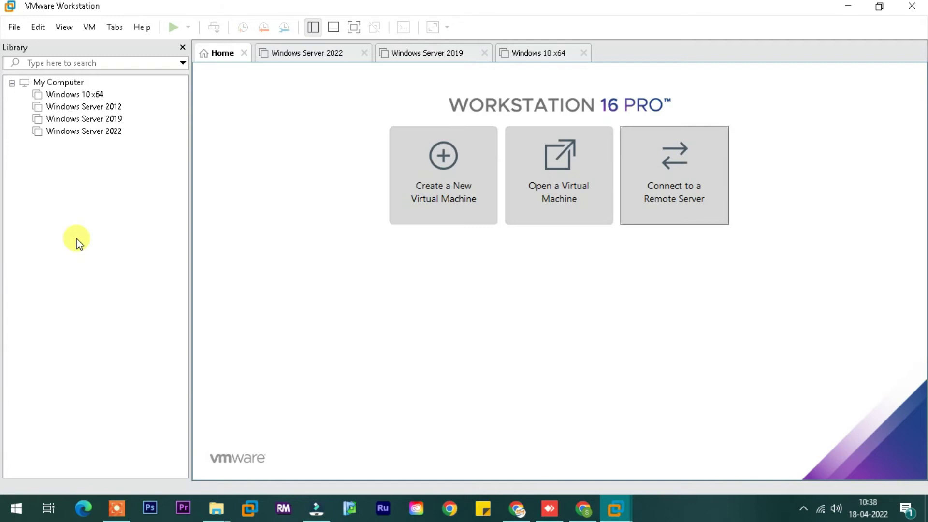
- Look over the summary pages of the Windows Server 2022 and Windows Server 2019 virtual machines and the list of open tabs
left_click(307, 54)
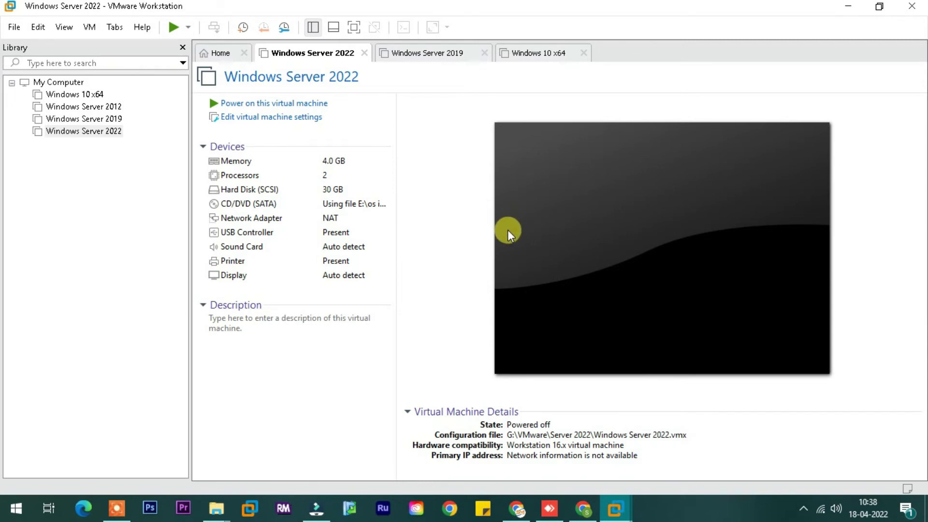
left_click(411, 55)
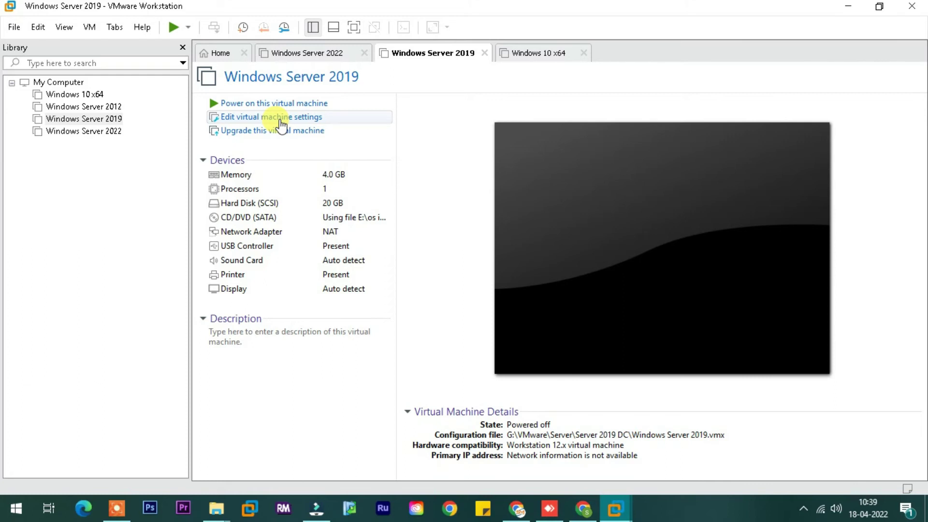
left_click(134, 163)
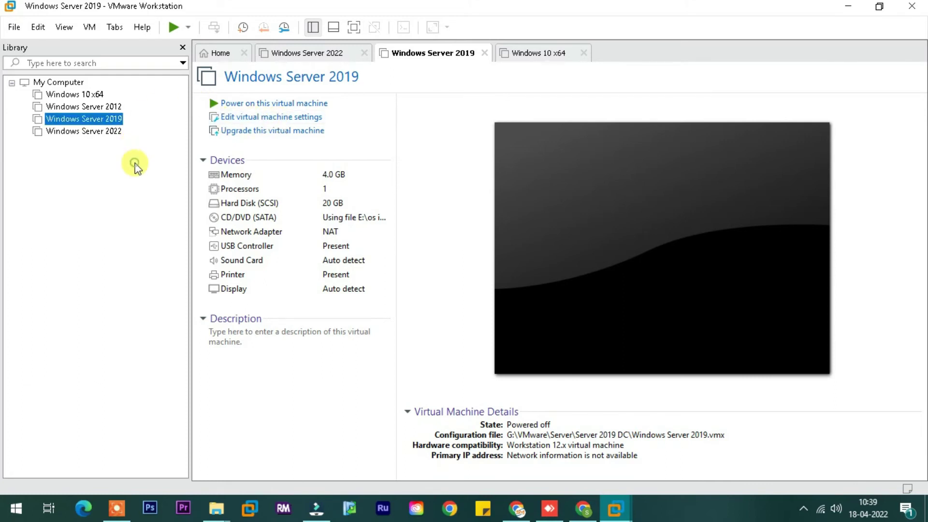
left_click(113, 27)
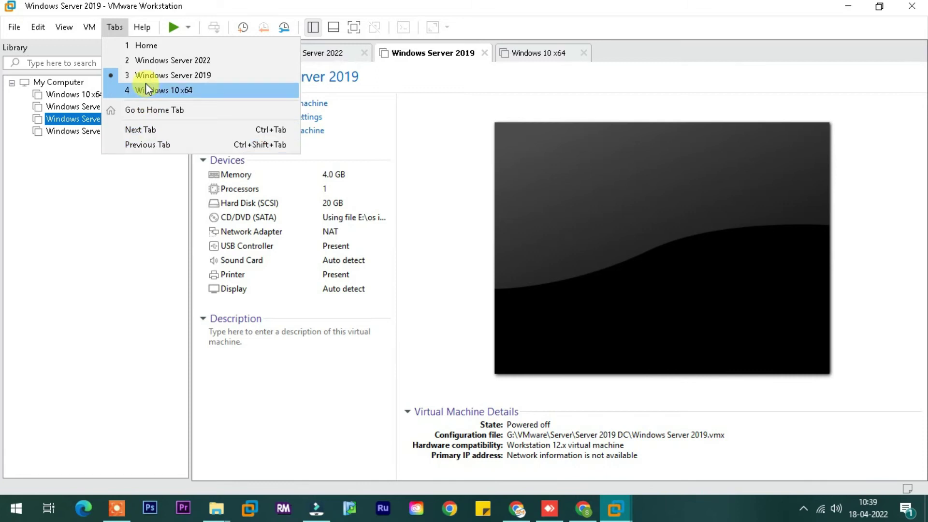
left_click(115, 26)
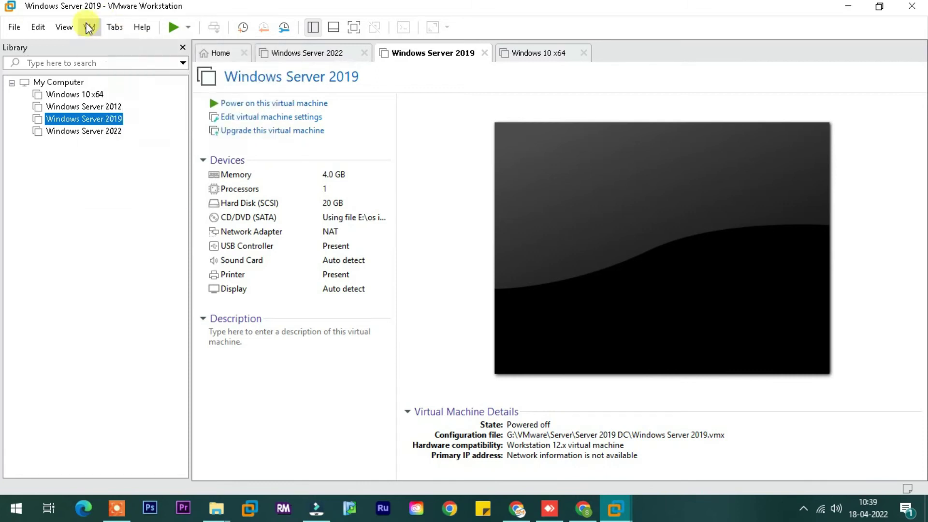
- View the Take Snapshot dialog for the Windows Server 2019 virtual machine, and cancel it
left_click(89, 27)
mouse_move(95, 45)
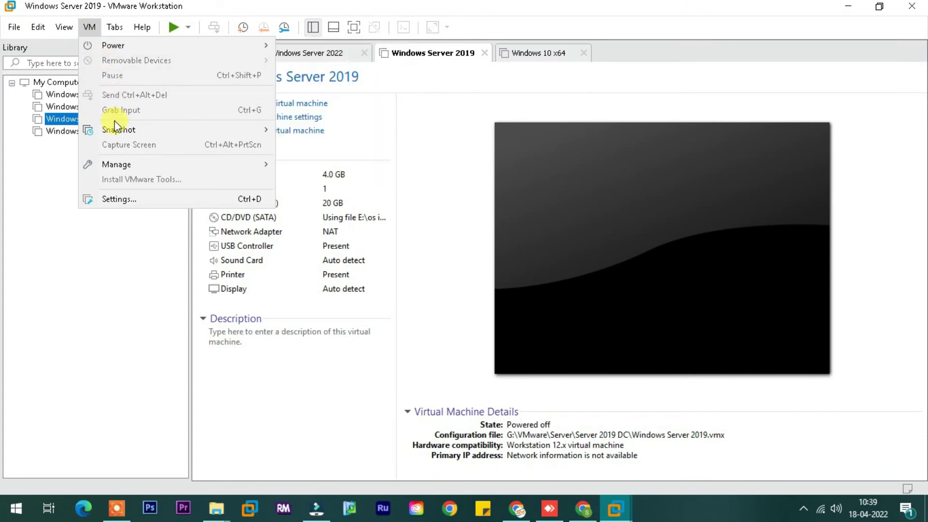
mouse_move(118, 132)
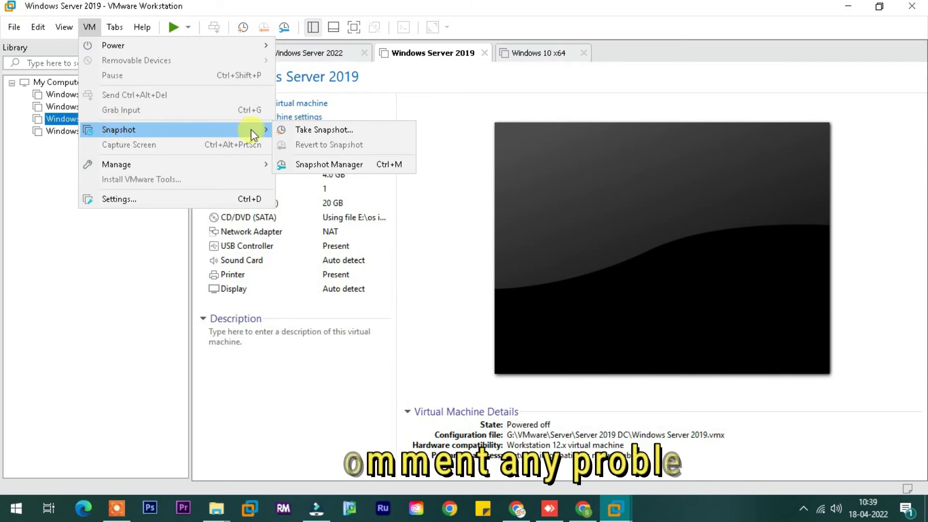
left_click(336, 133)
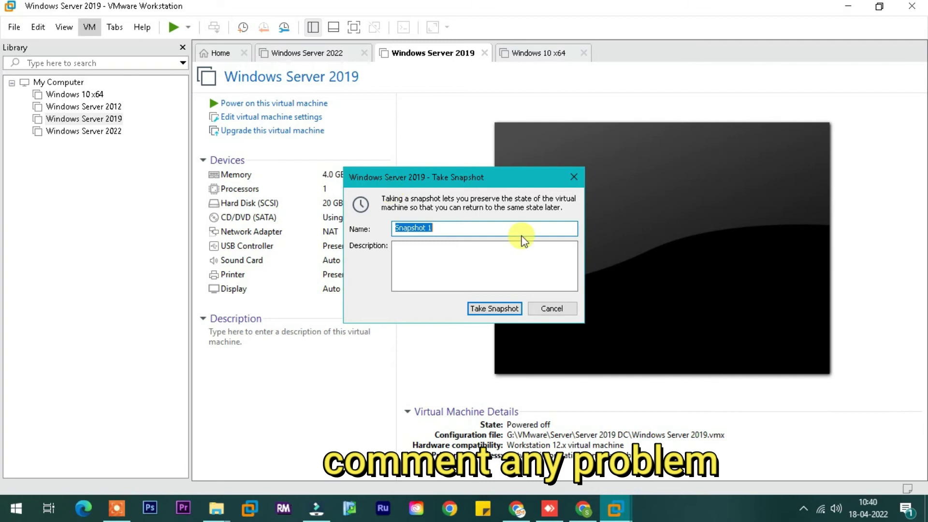
left_click(553, 308)
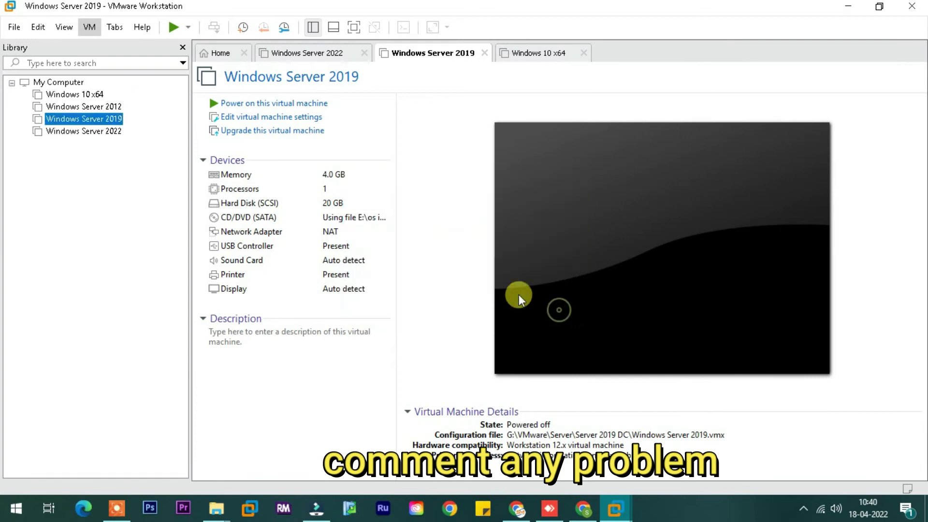
- Look at the hardware compatibility choices for Windows Server 2019 in the Change Hardware Compatibility Wizard, and cancel the wizard
left_click(215, 52)
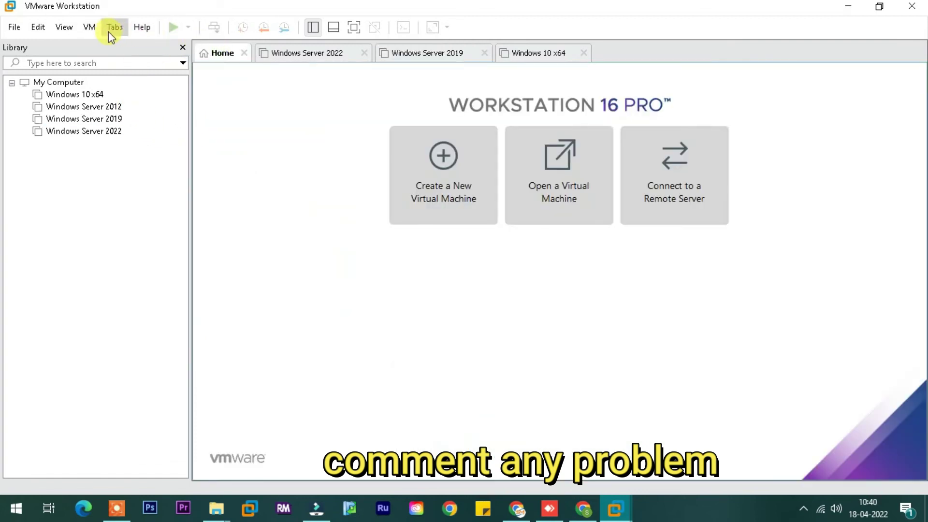
left_click(92, 28)
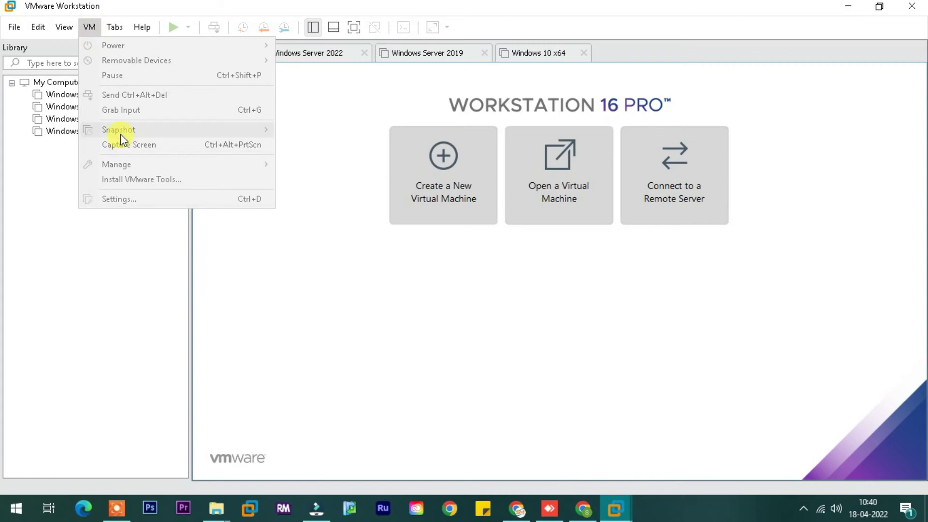
left_click(56, 132)
left_click(58, 119)
left_click(90, 27)
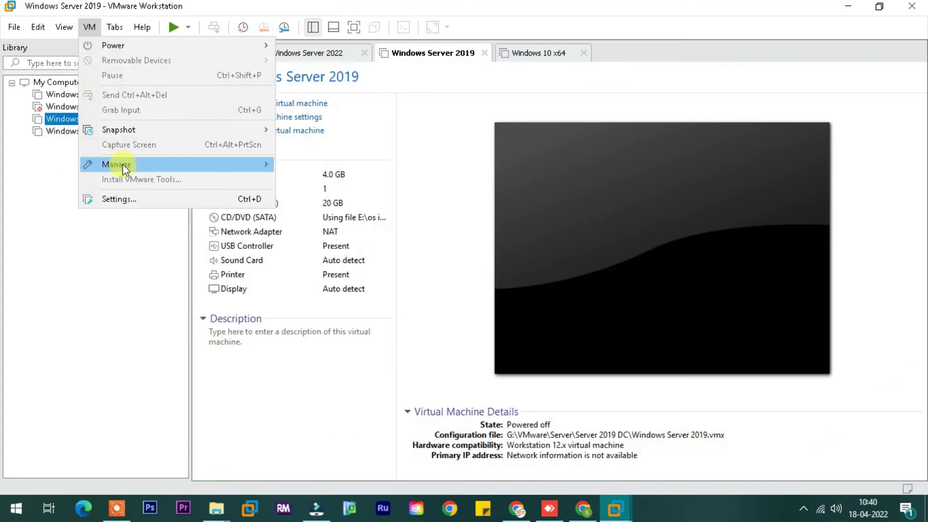
mouse_move(125, 171)
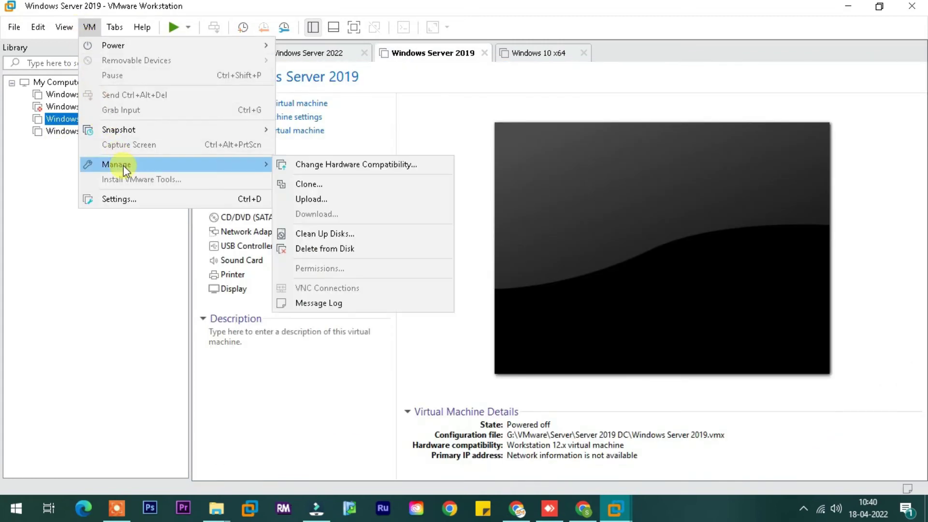
left_click(311, 165)
left_click(517, 363)
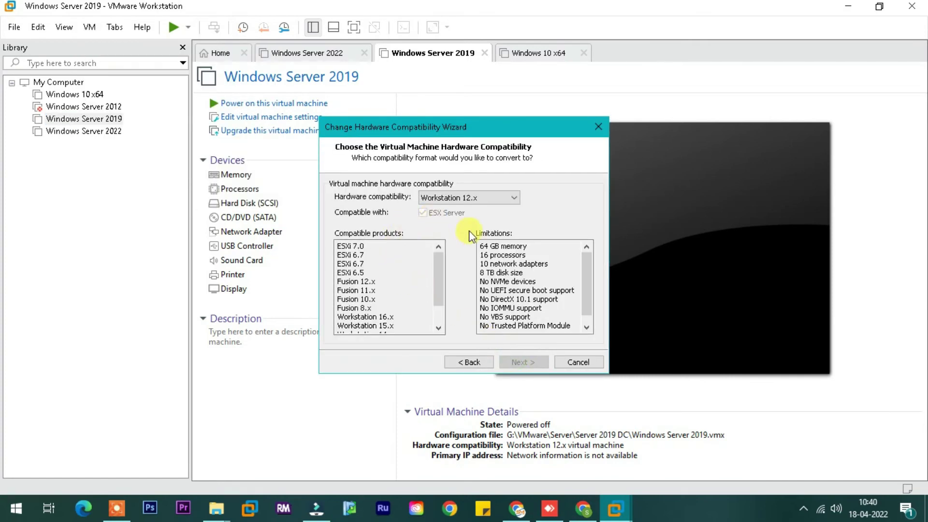
key("Escape")
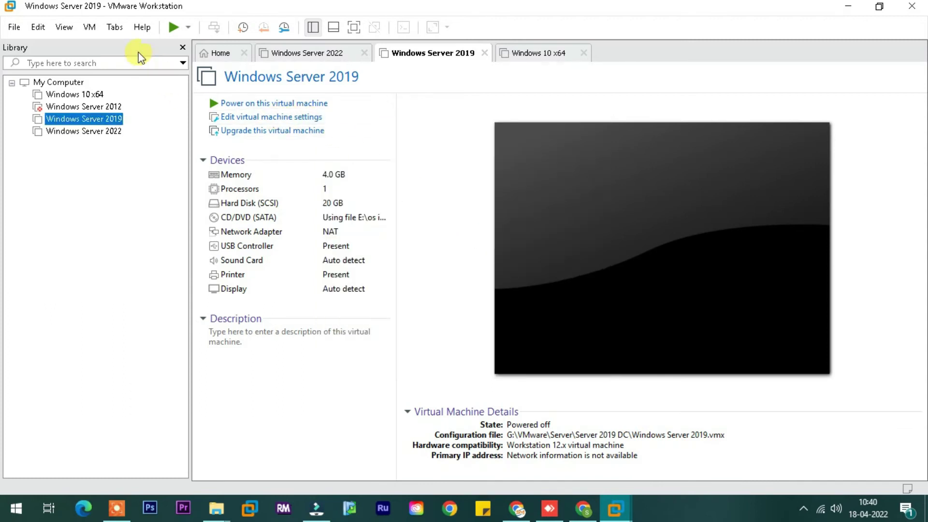
- View the Upload Virtual Machine Wizard for Windows Server 2019 with Other VMware vSphere Server as destination, and close it
left_click(91, 33)
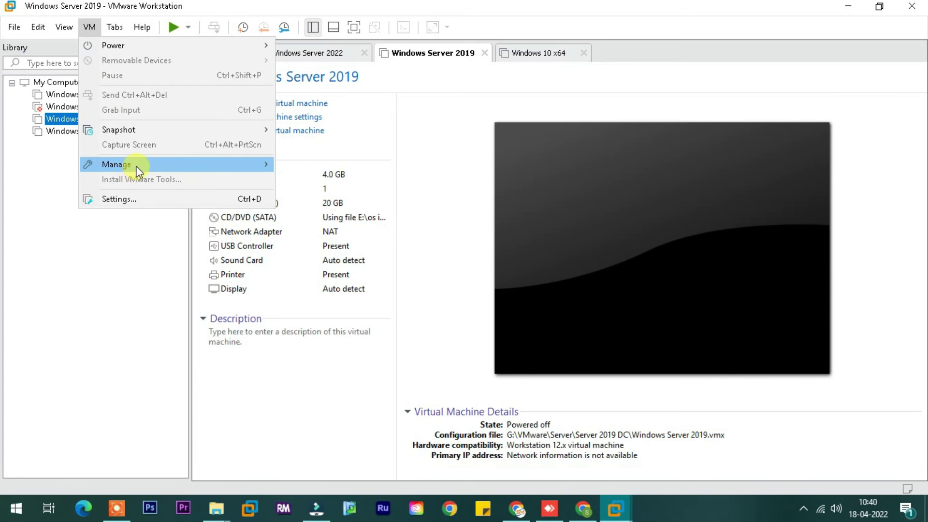
mouse_move(236, 166)
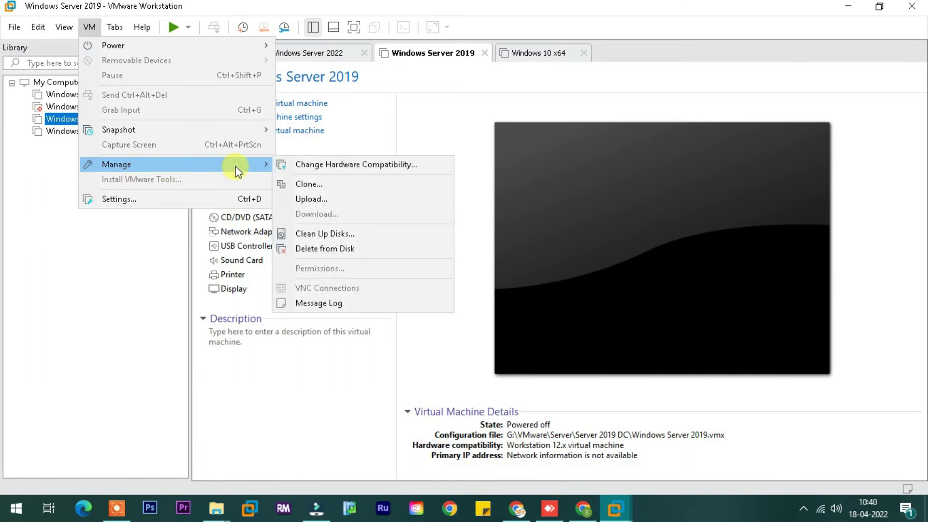
left_click(323, 202)
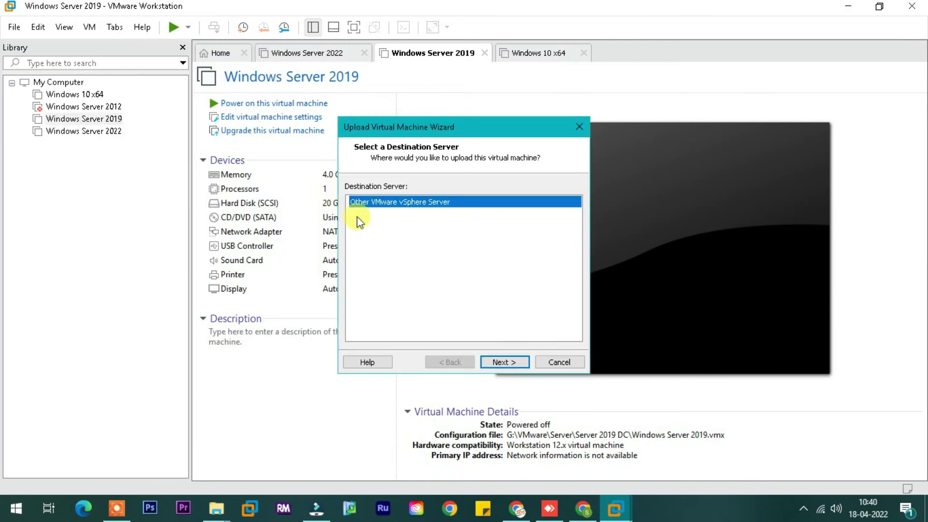
left_click(496, 363)
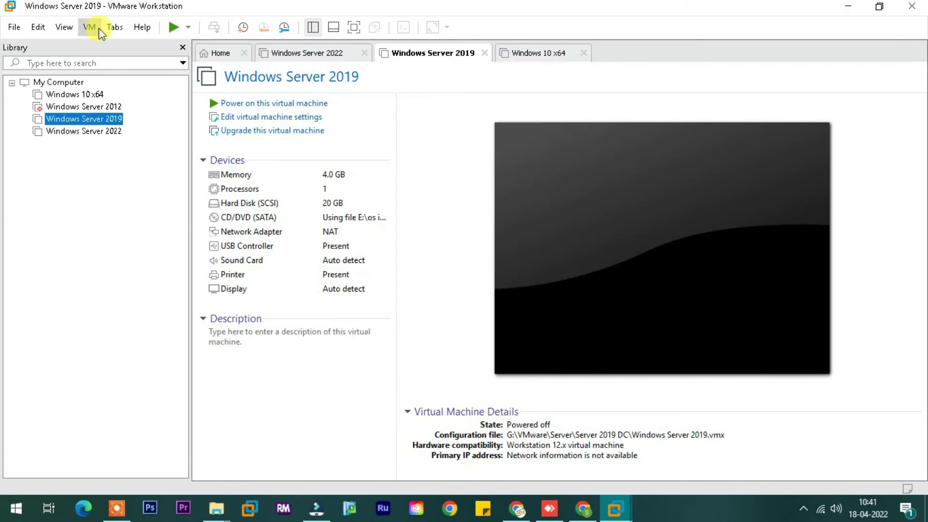
- Look over the management commands for Windows Server 2019, including Clean Up Disks and Delete from Disk
left_click(92, 27)
mouse_move(265, 165)
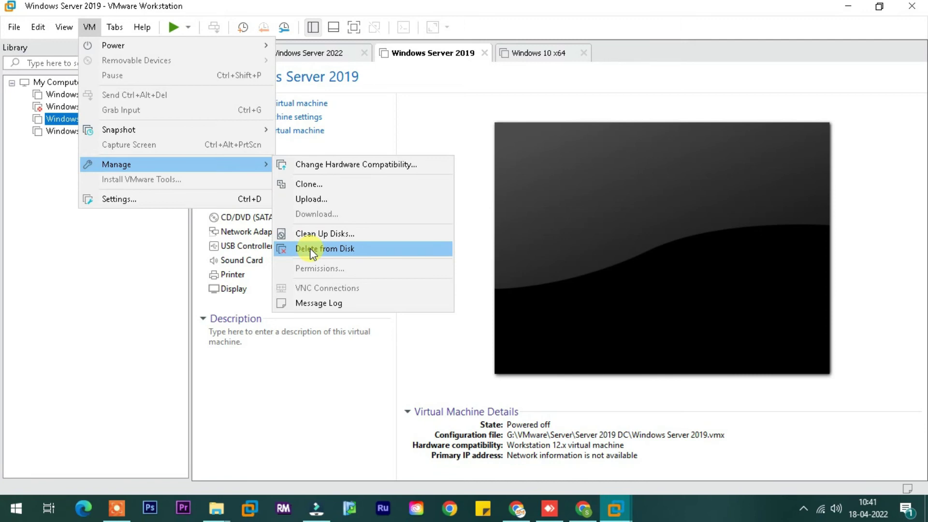
left_click(89, 27)
- Review the memory, processor, hard disk, CD/DVD and network adapter settings of the Windows Server 2019 virtual machine
left_click(89, 27)
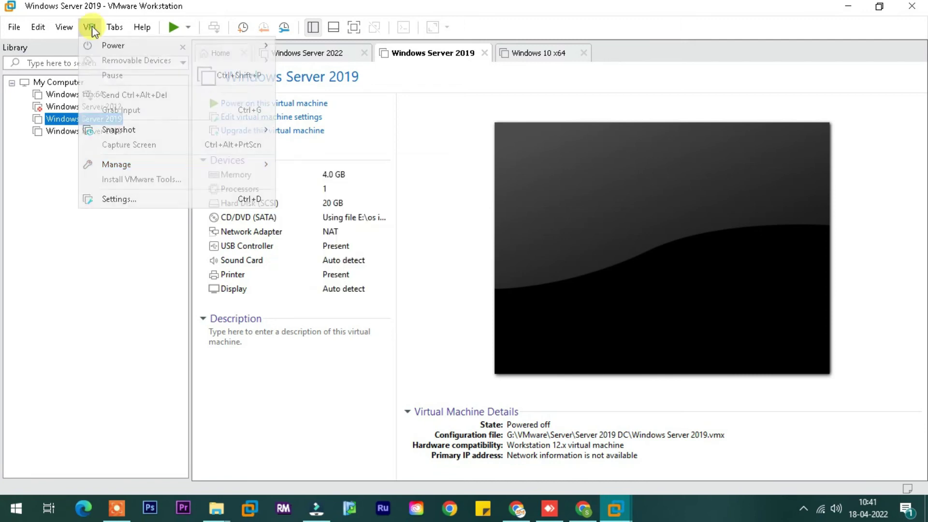
left_click(142, 200)
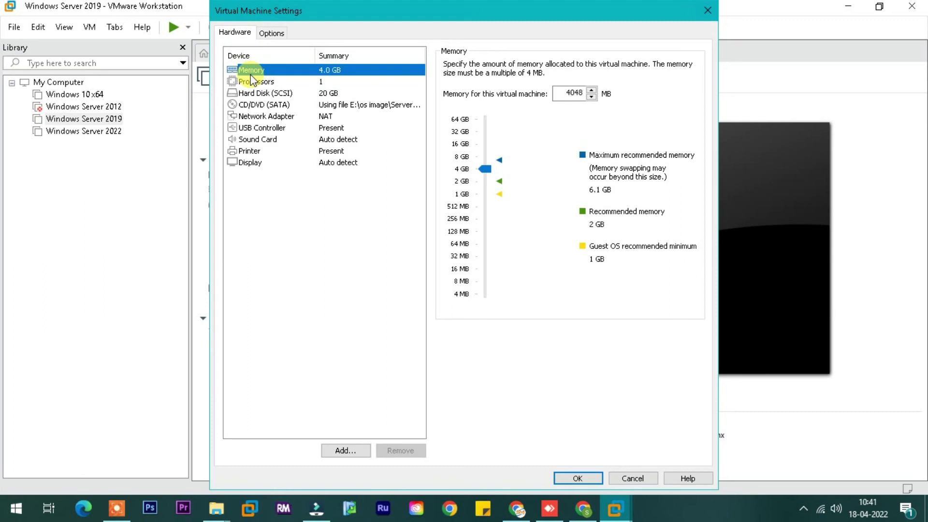
left_click(568, 93)
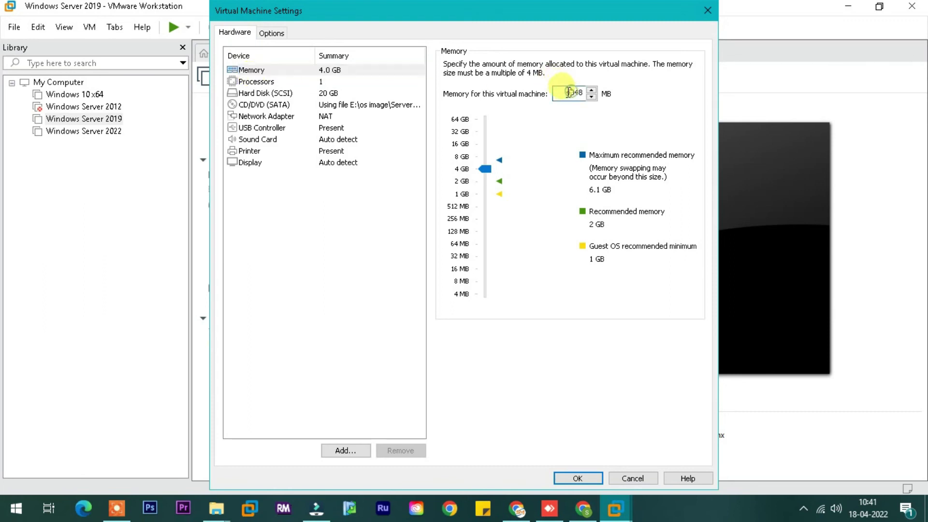
left_click(334, 81)
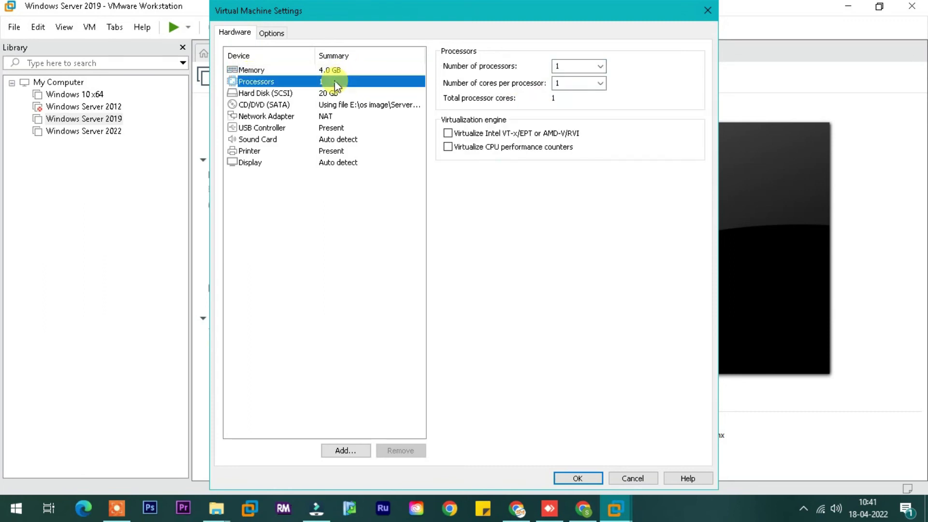
left_click(307, 94)
left_click(308, 104)
left_click(313, 117)
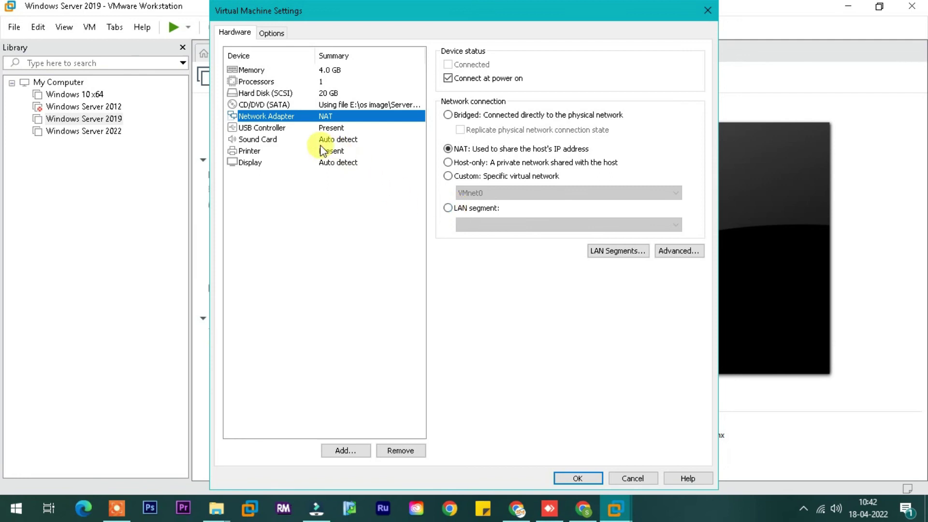
- Review the General, Power, Shared Folders, Snapshots, AutoProtect and Guest Isolation options of Windows Server 2019, and close its settings
left_click(271, 33)
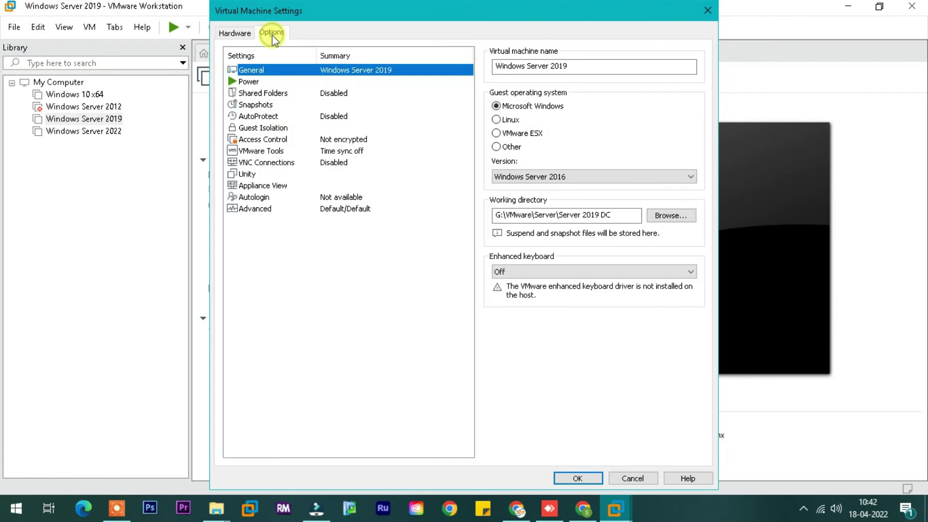
left_click(261, 81)
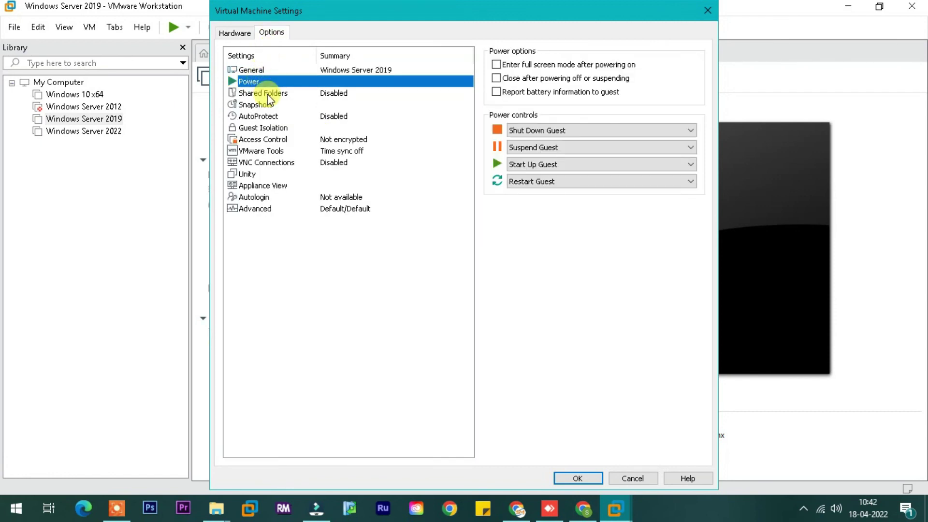
left_click(268, 94)
left_click(270, 106)
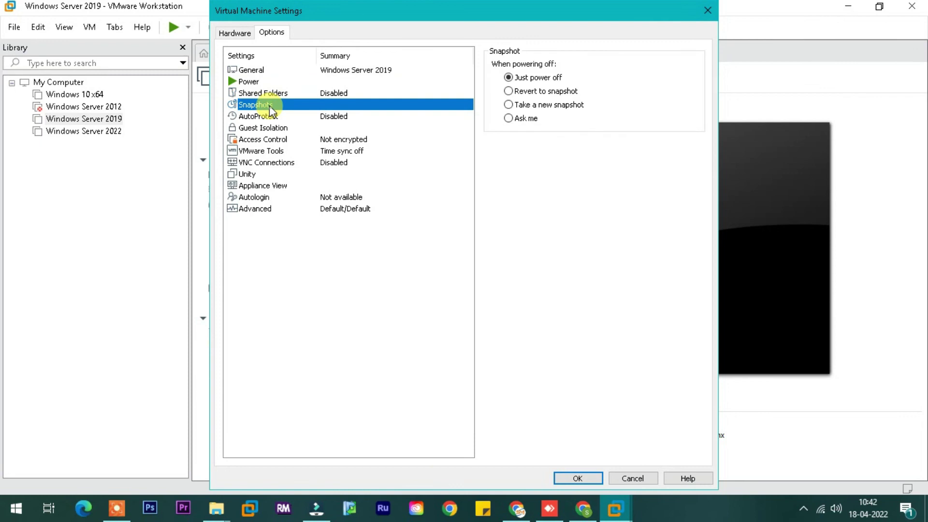
left_click(277, 119)
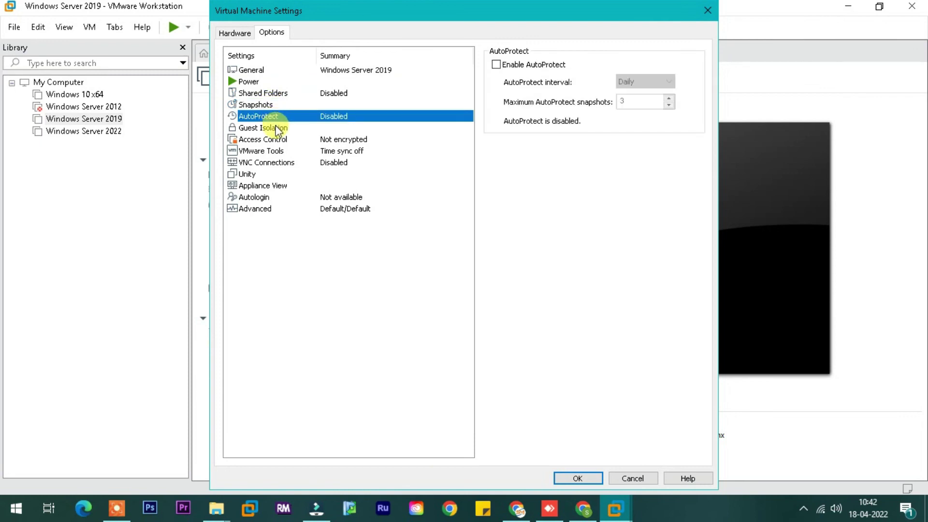
left_click(278, 128)
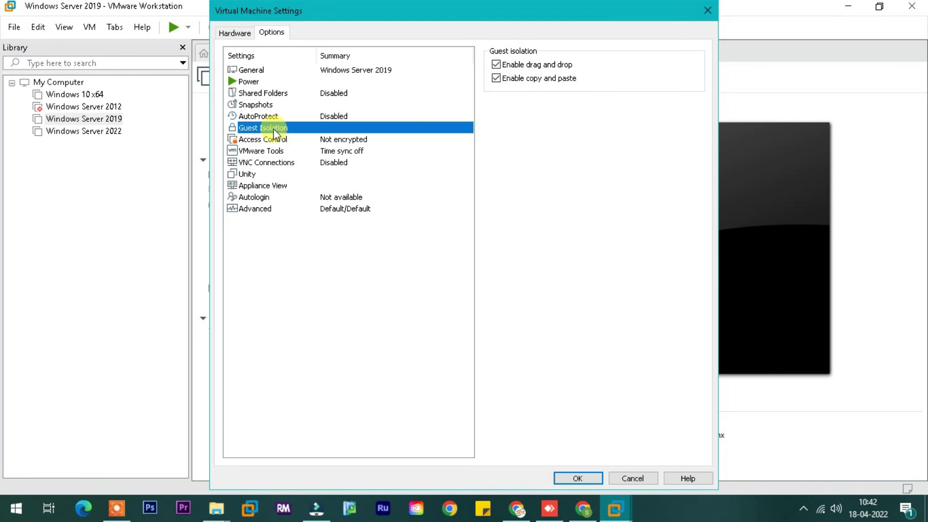
key("Escape")
- View the DHCP settings of the VMnet8 NAT network in the Virtual Network Editor
left_click(30, 27)
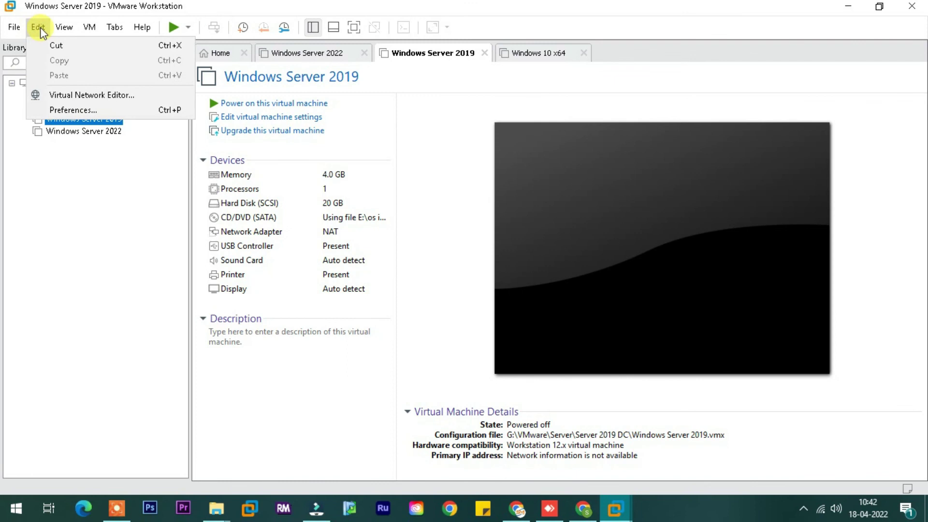
left_click(70, 100)
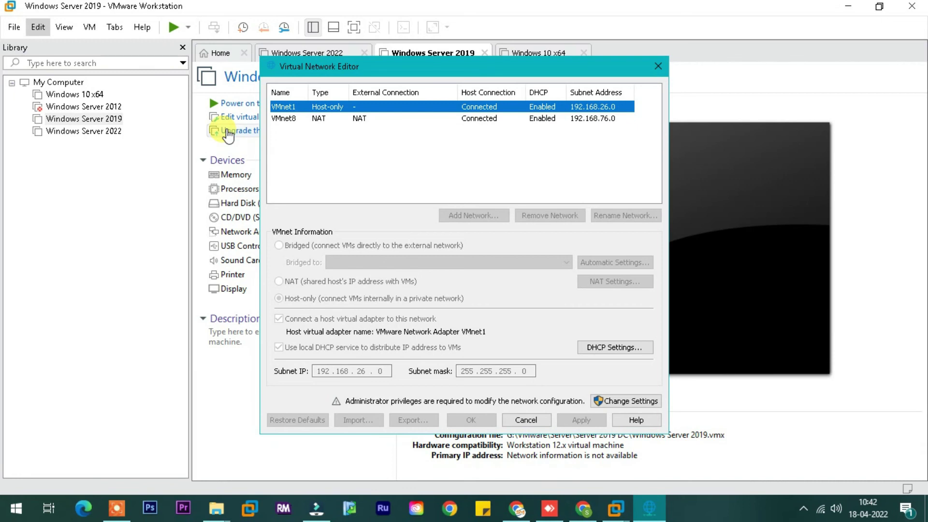
left_click(349, 121)
left_click(353, 142)
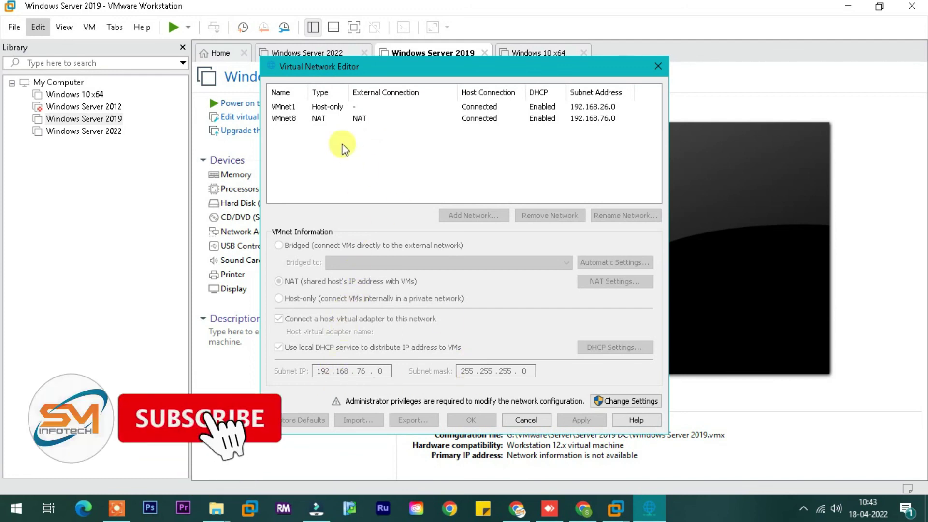
left_click(341, 118)
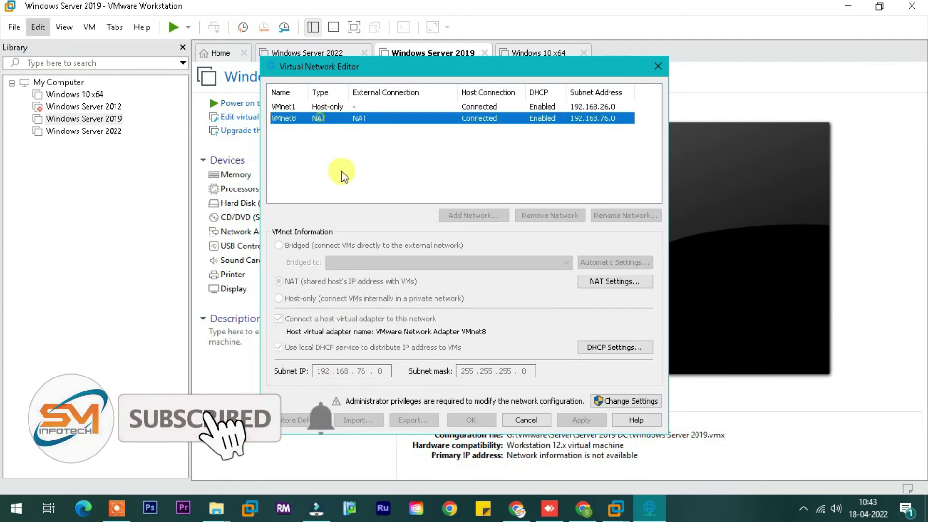
left_click(607, 350)
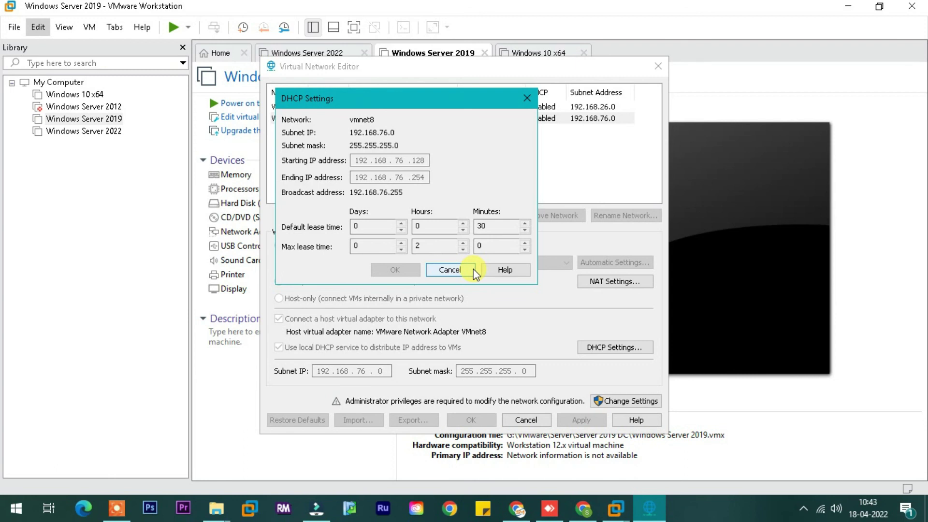
- Close the VMnet8 DHCP settings and the Virtual Network Editor, and open the Workstation preferences
left_click(450, 270)
key("Escape")
left_click(37, 26)
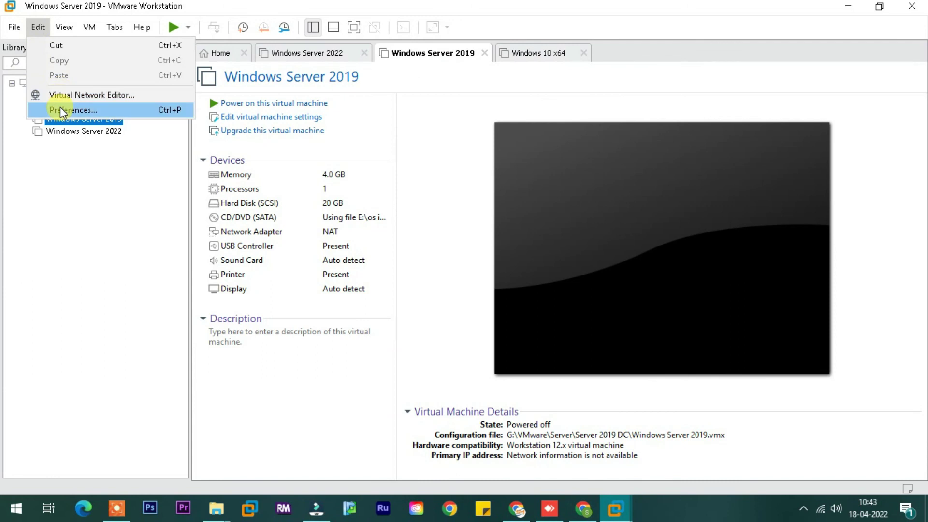
left_click(62, 111)
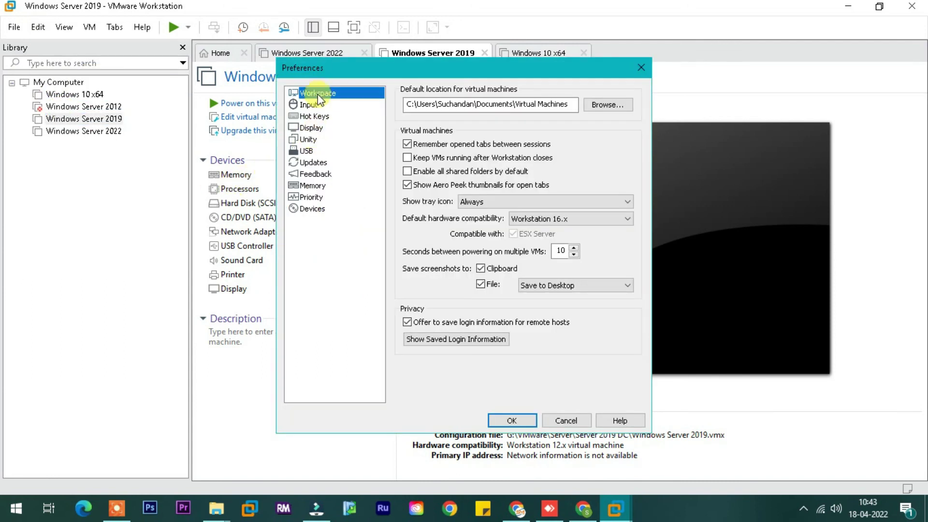
- Review the Input, Hot Keys, Display, USB, Updates and Memory preferences, and close the preferences without changing anything
left_click(310, 104)
left_click(313, 116)
left_click(311, 128)
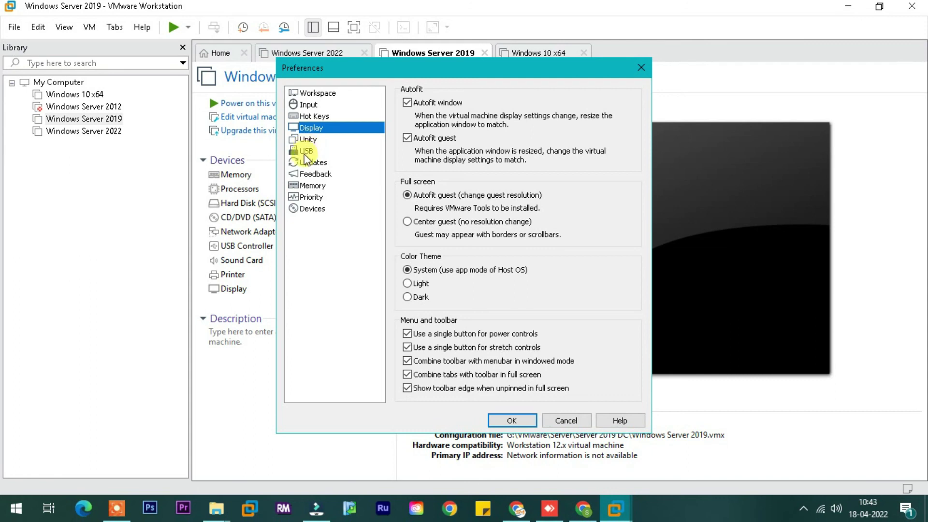
left_click(304, 151)
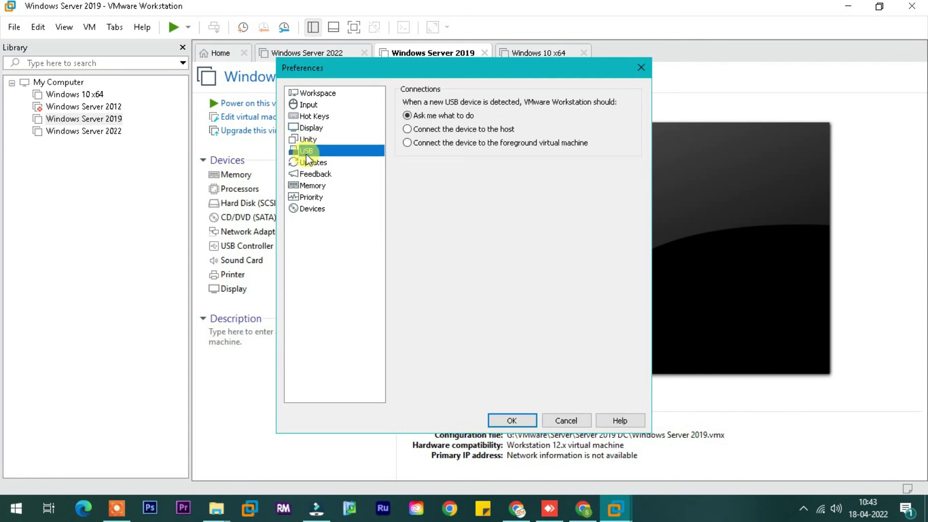
left_click(308, 163)
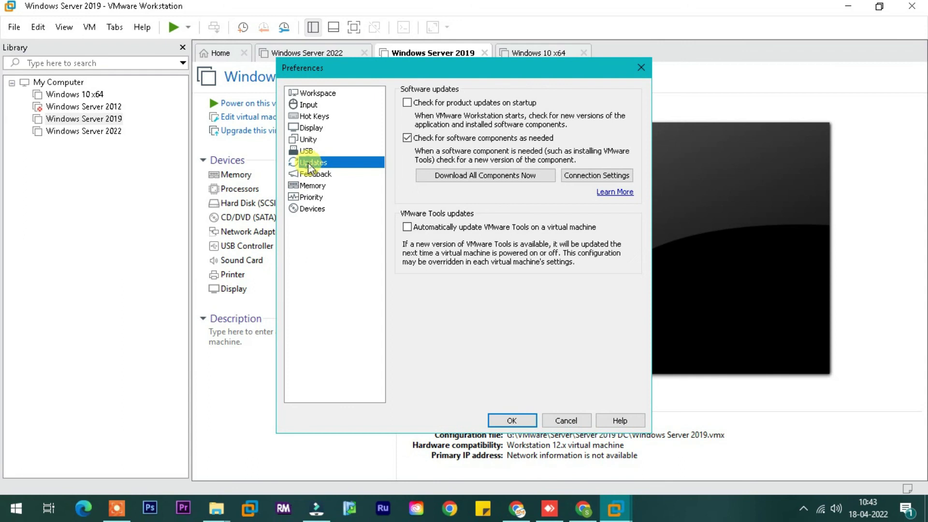
left_click(310, 188)
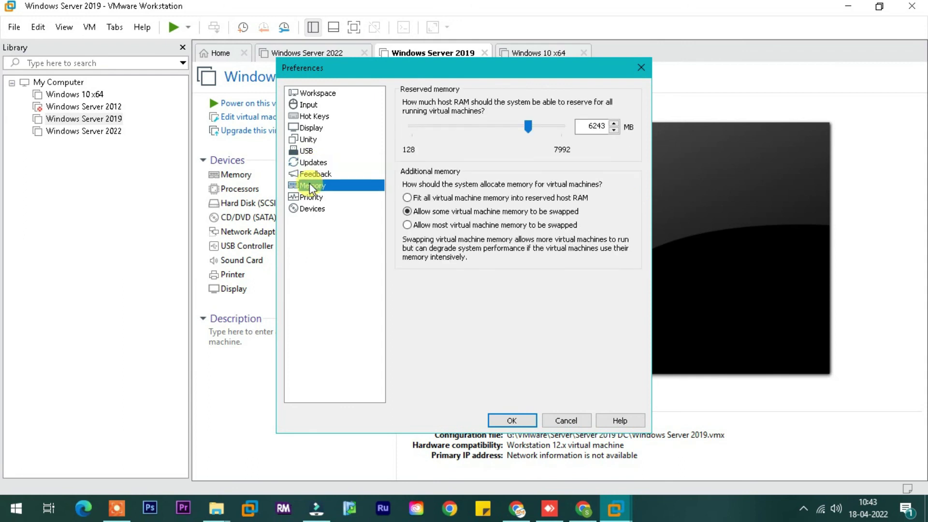
key("Escape")
left_click(14, 27)
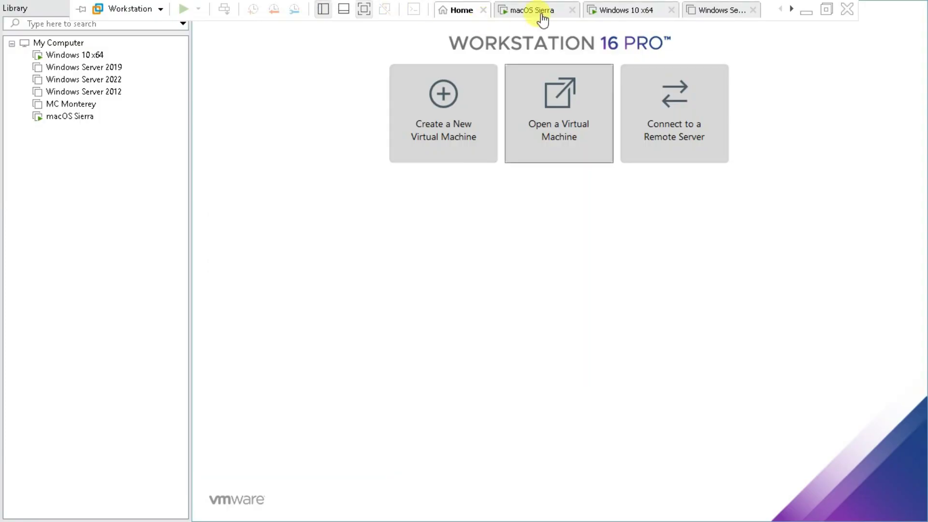
- View the macOS Sierra, Windows 10 x64 and Windows Server 2022 virtual machines one after another in full screen
left_click(540, 10)
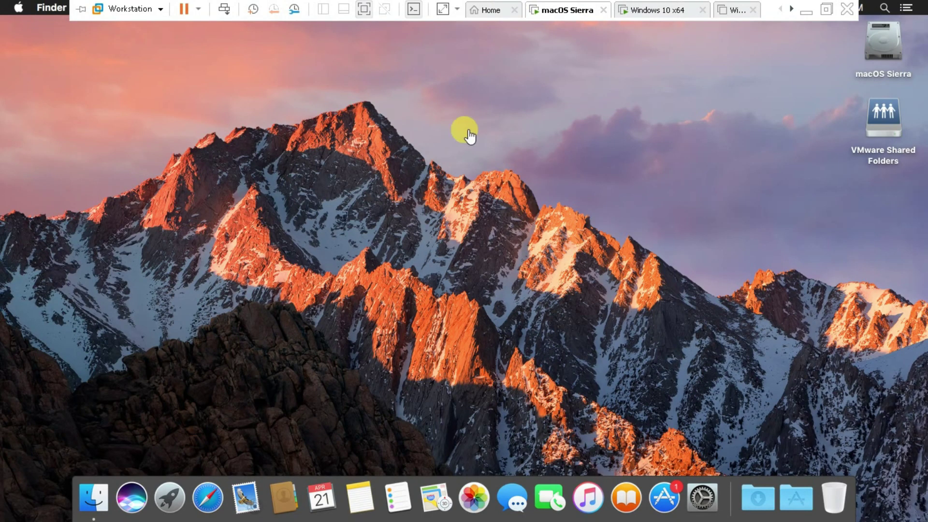
left_click(644, 8)
left_click(754, 254)
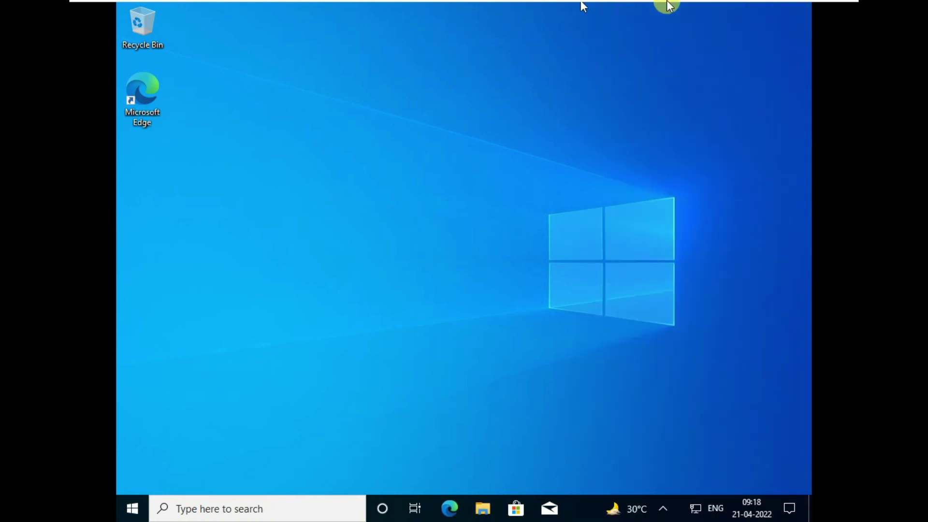
mouse_move(667, 5)
left_click(717, 11)
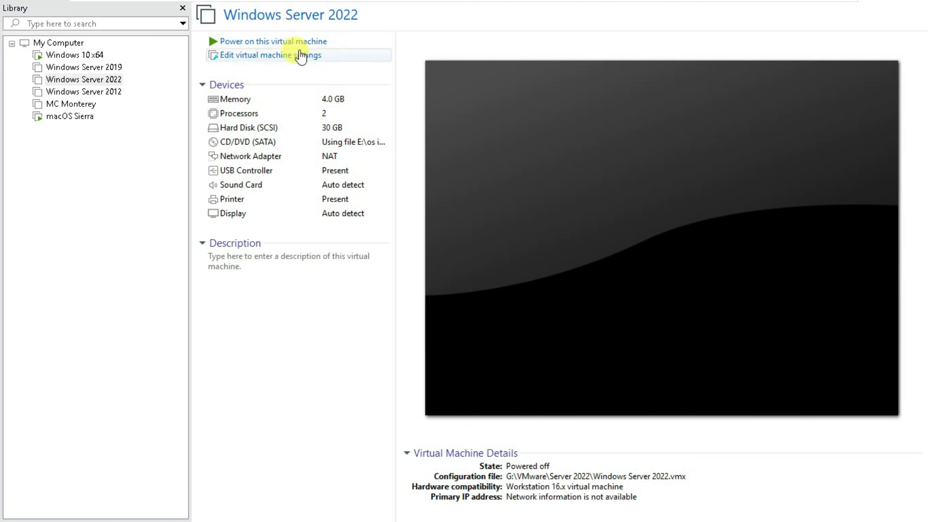
- Switch from Windows Server 2022 back to the Workstation Home page by way of the Windows 10 x64 virtual machine
mouse_move(598, 2)
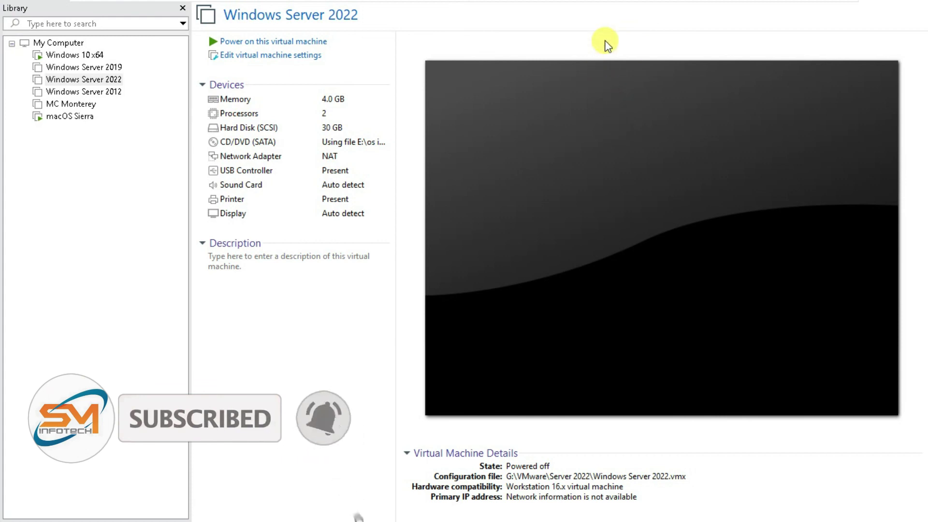
left_click(629, 9)
left_click(483, 9)
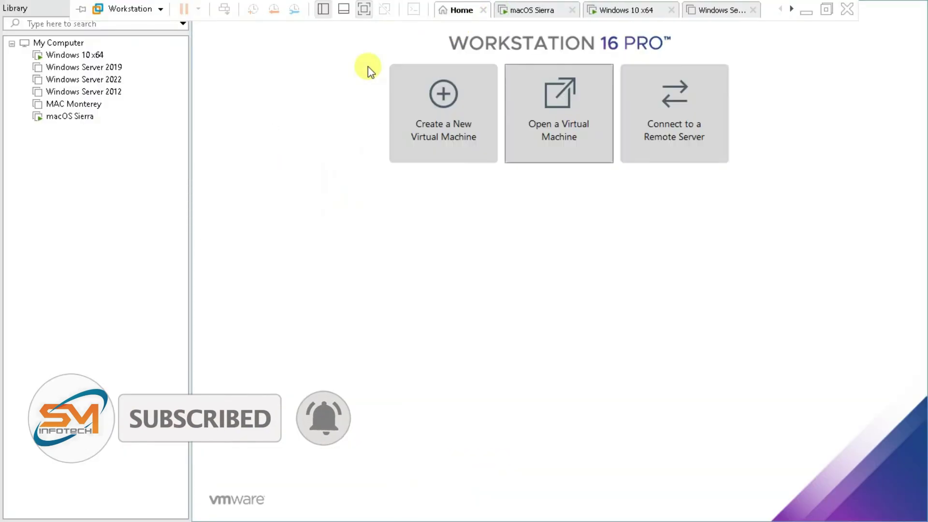